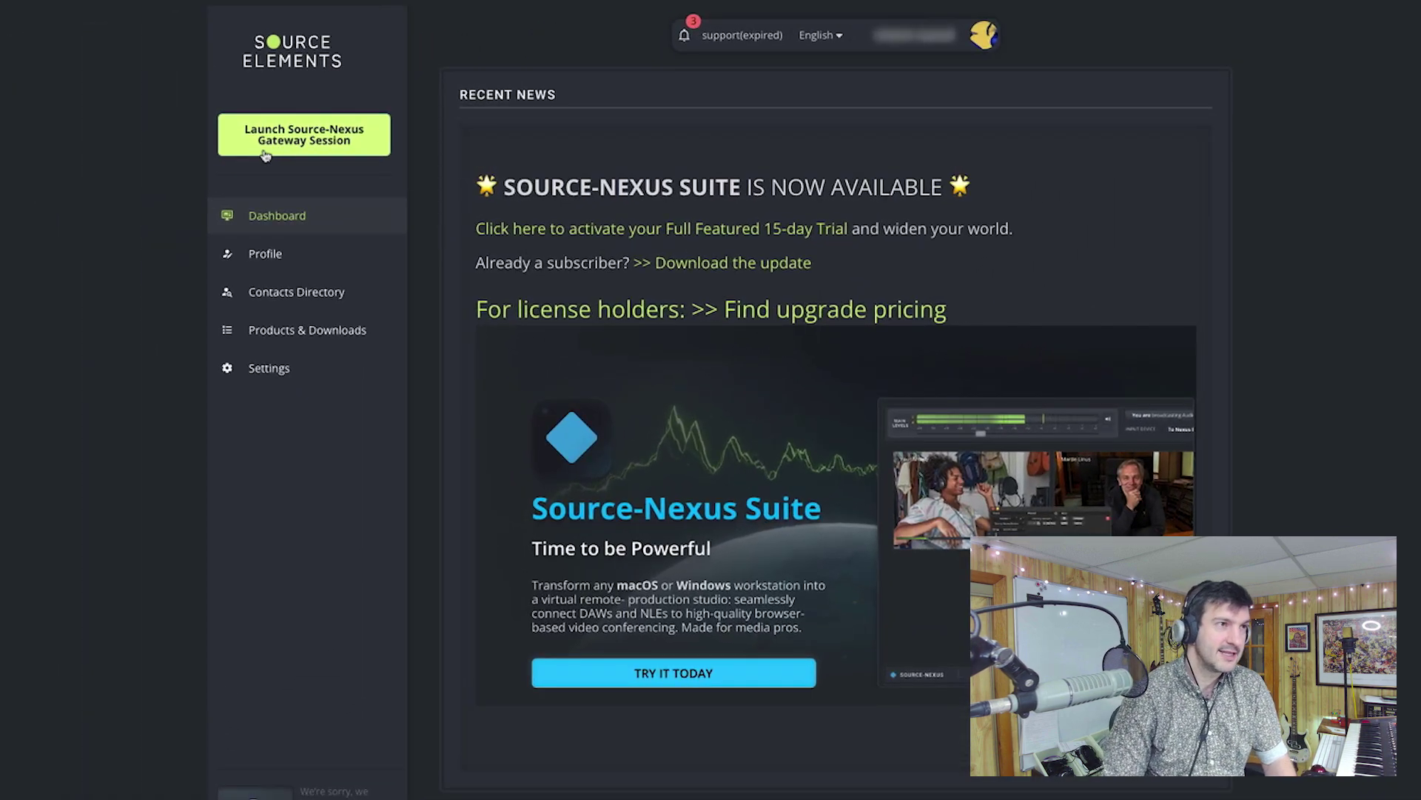
# Launch a Source-Nexus Gateway session from the Source Elements dashboard.
pyautogui.click(299, 142)
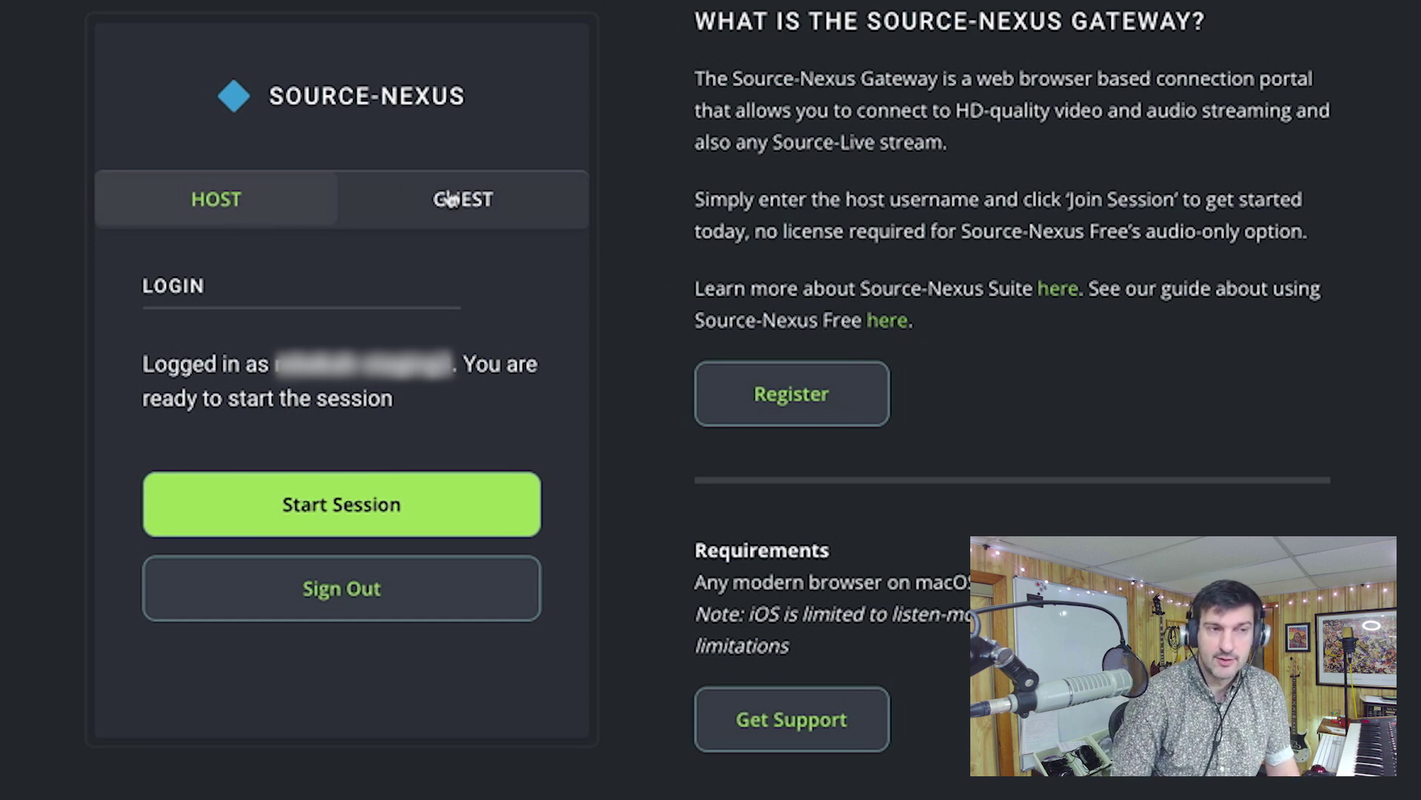
# Look over the Guest login form, go back to the Host panel, and start the session.
pyautogui.click(461, 198)
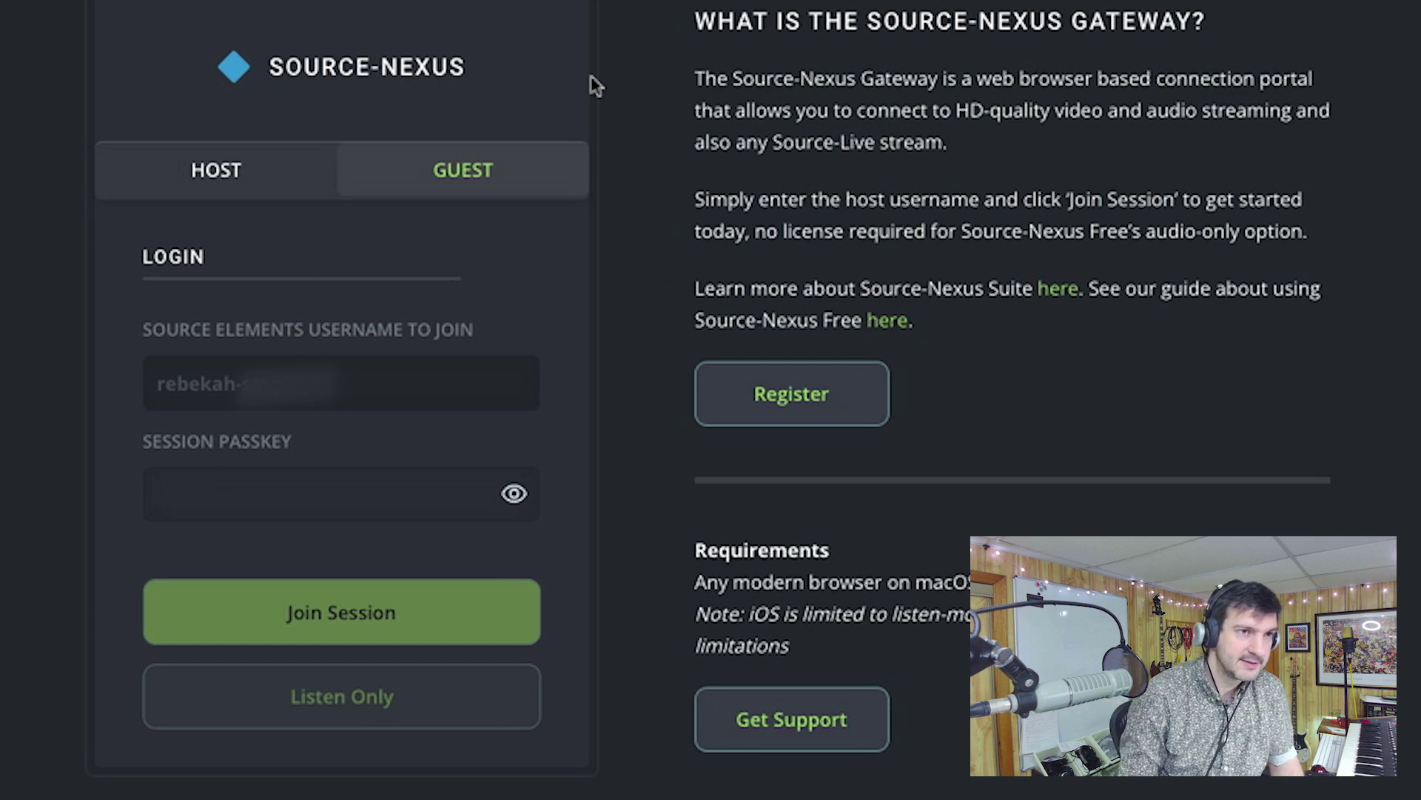
pyautogui.click(289, 194)
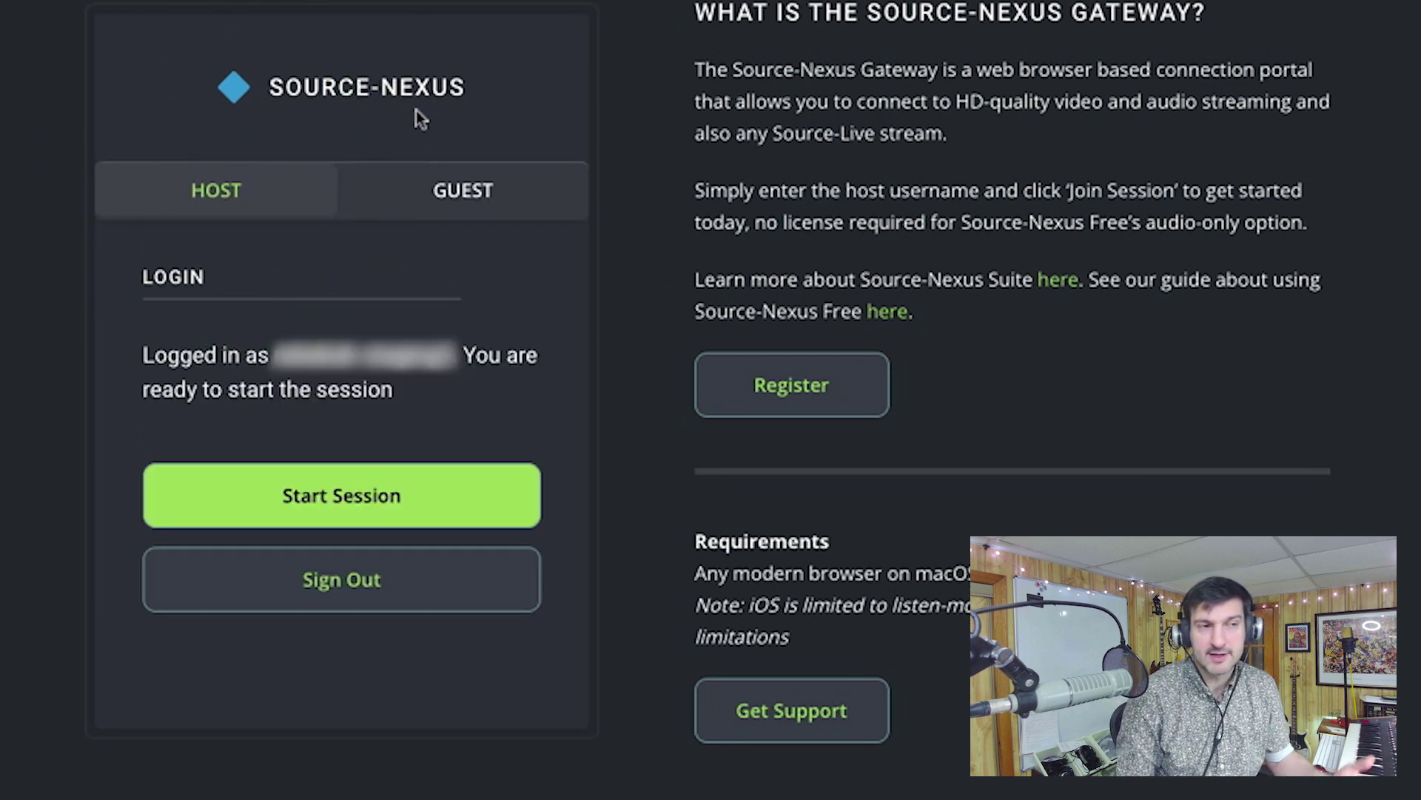
pyautogui.click(352, 498)
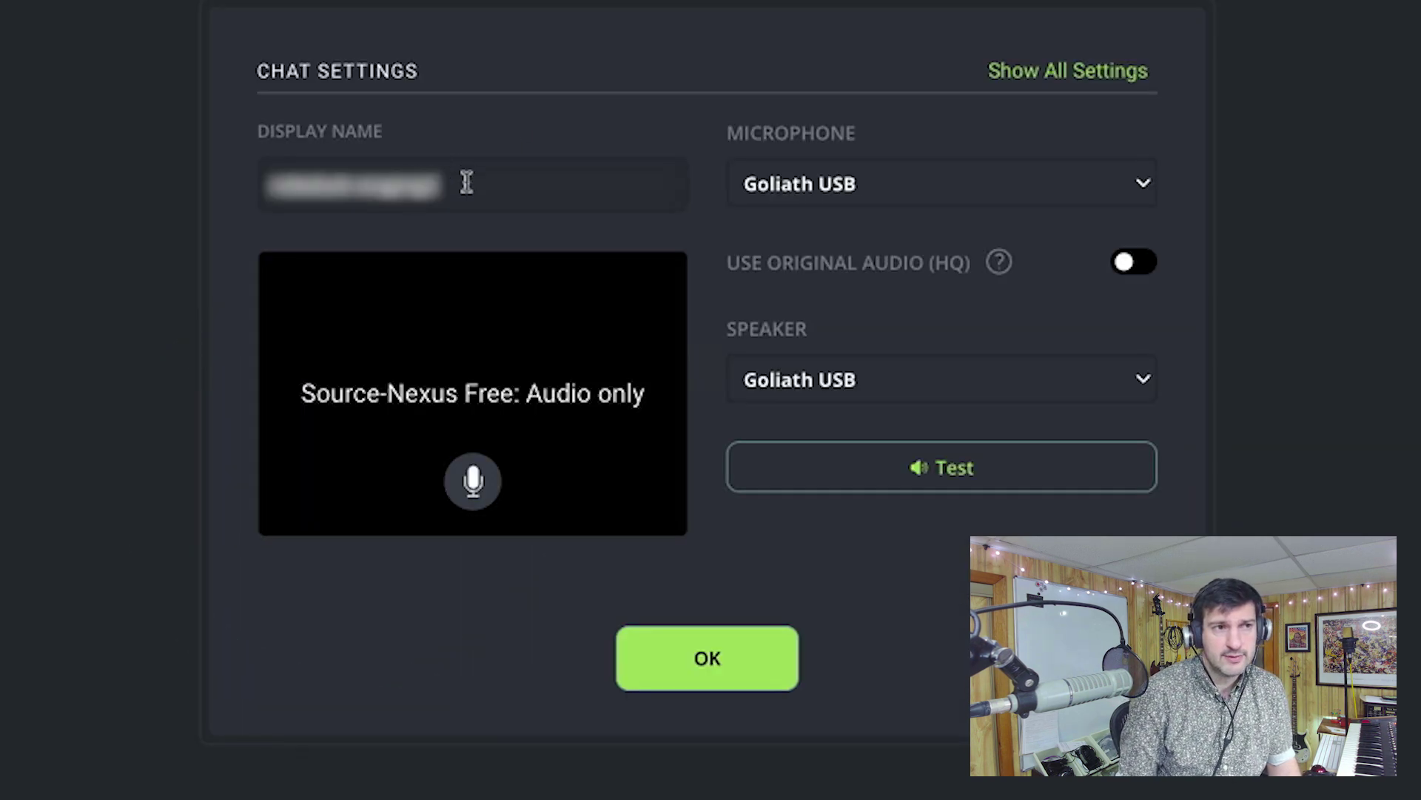
# Set the display name to 'Ross' and choose Goliath USB as microphone and speaker.
pyautogui.tripleClick(249, 182)
pyautogui.write('Ross')
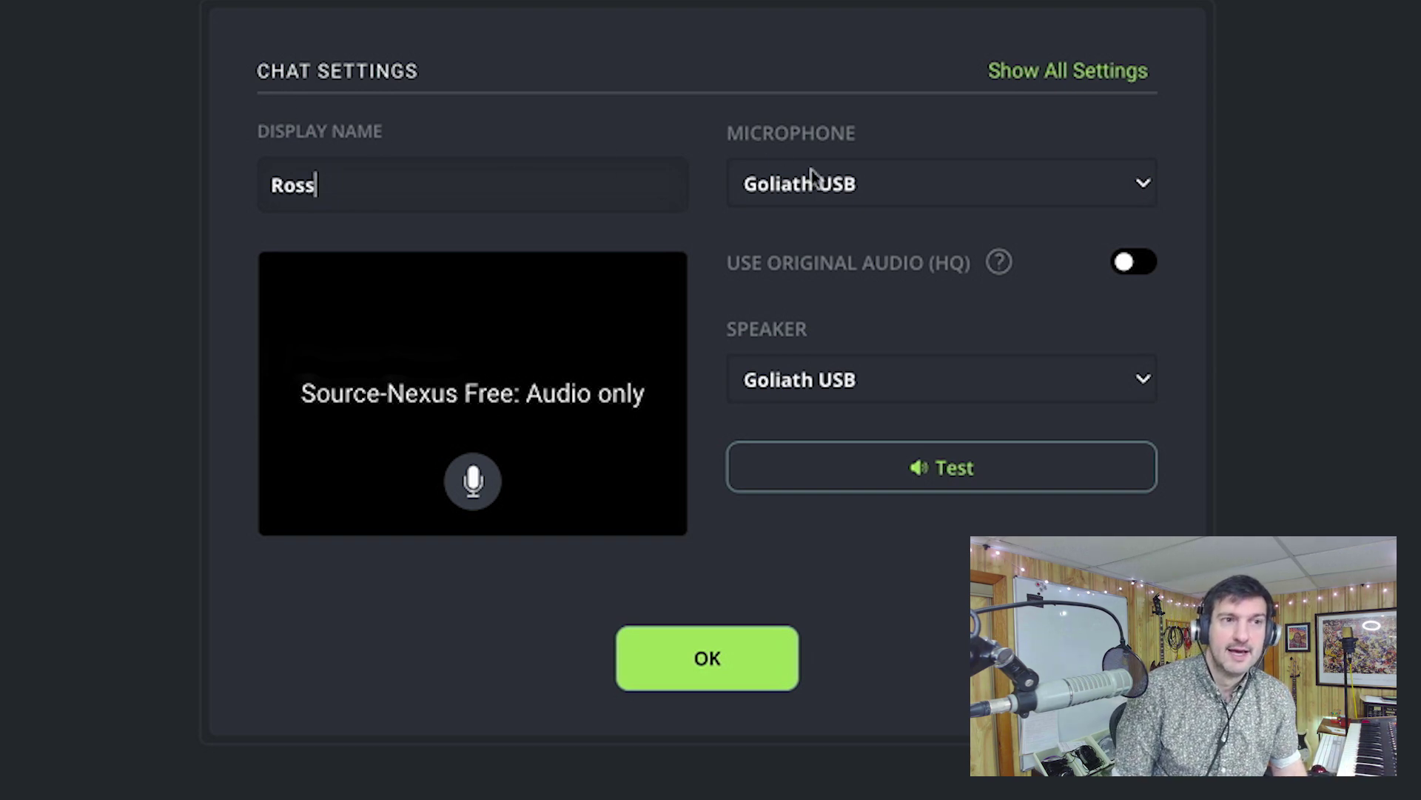
pyautogui.click(850, 188)
pyautogui.click(851, 181)
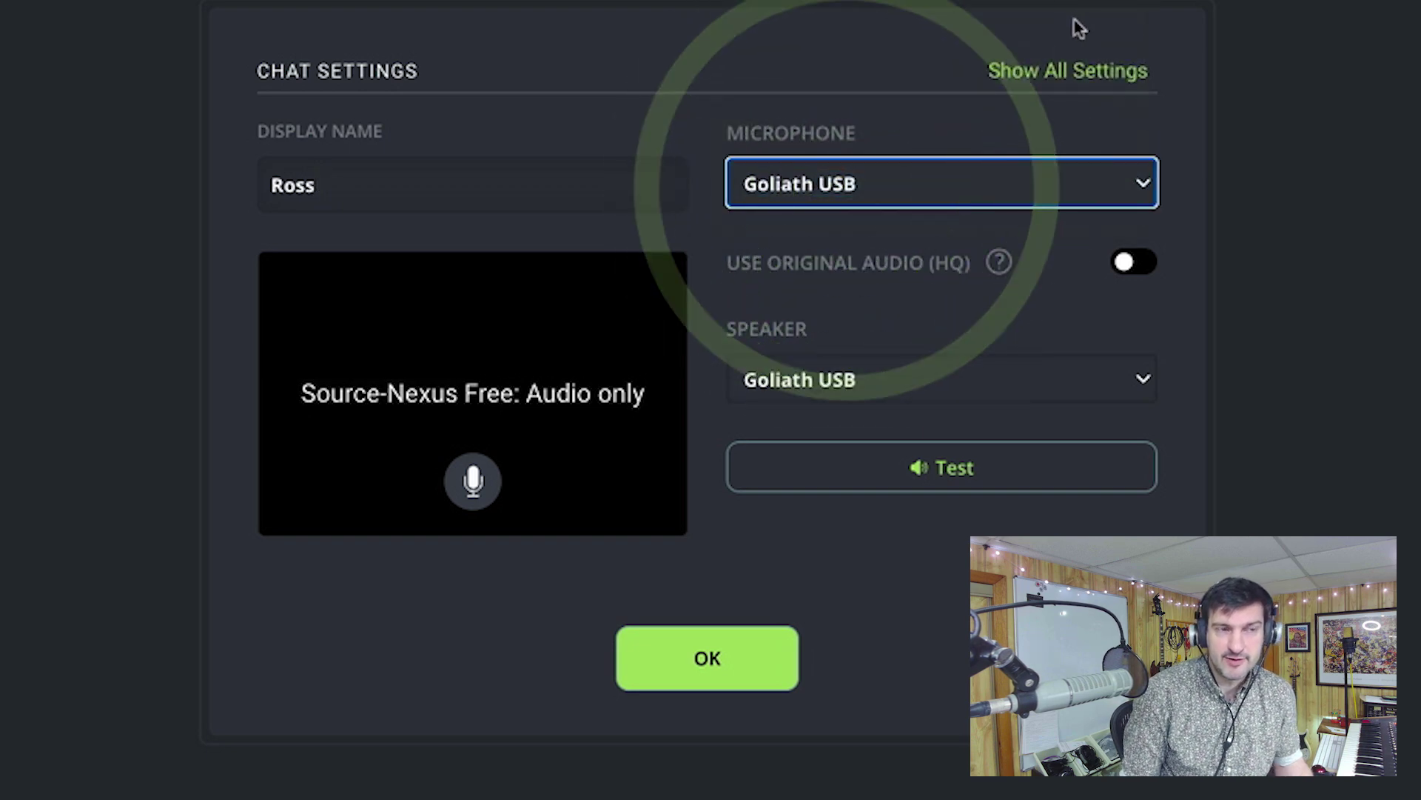
pyautogui.click(792, 383)
pyautogui.click(794, 379)
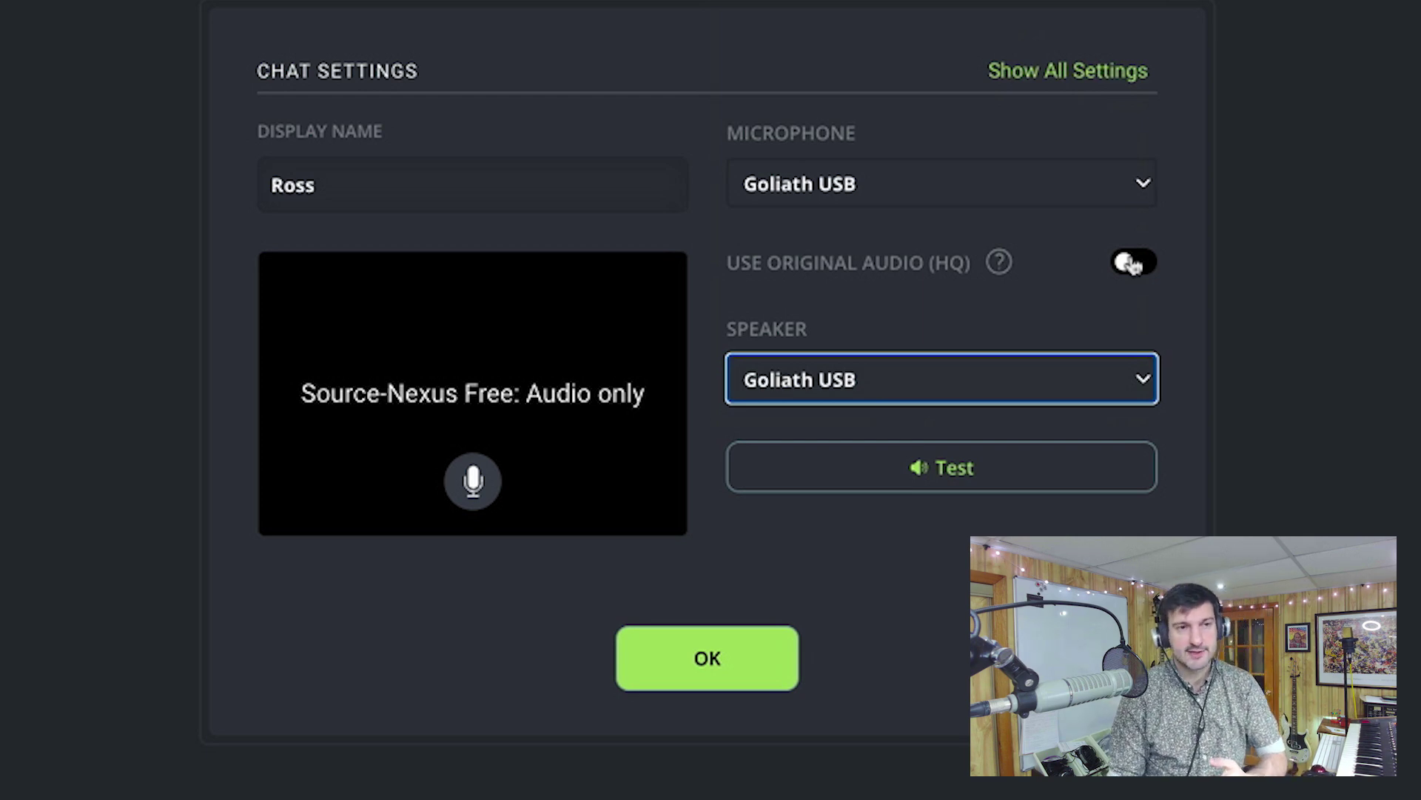
# Switch on 'Use Original Audio (HQ)' in Chat Settings.
pyautogui.click(1133, 263)
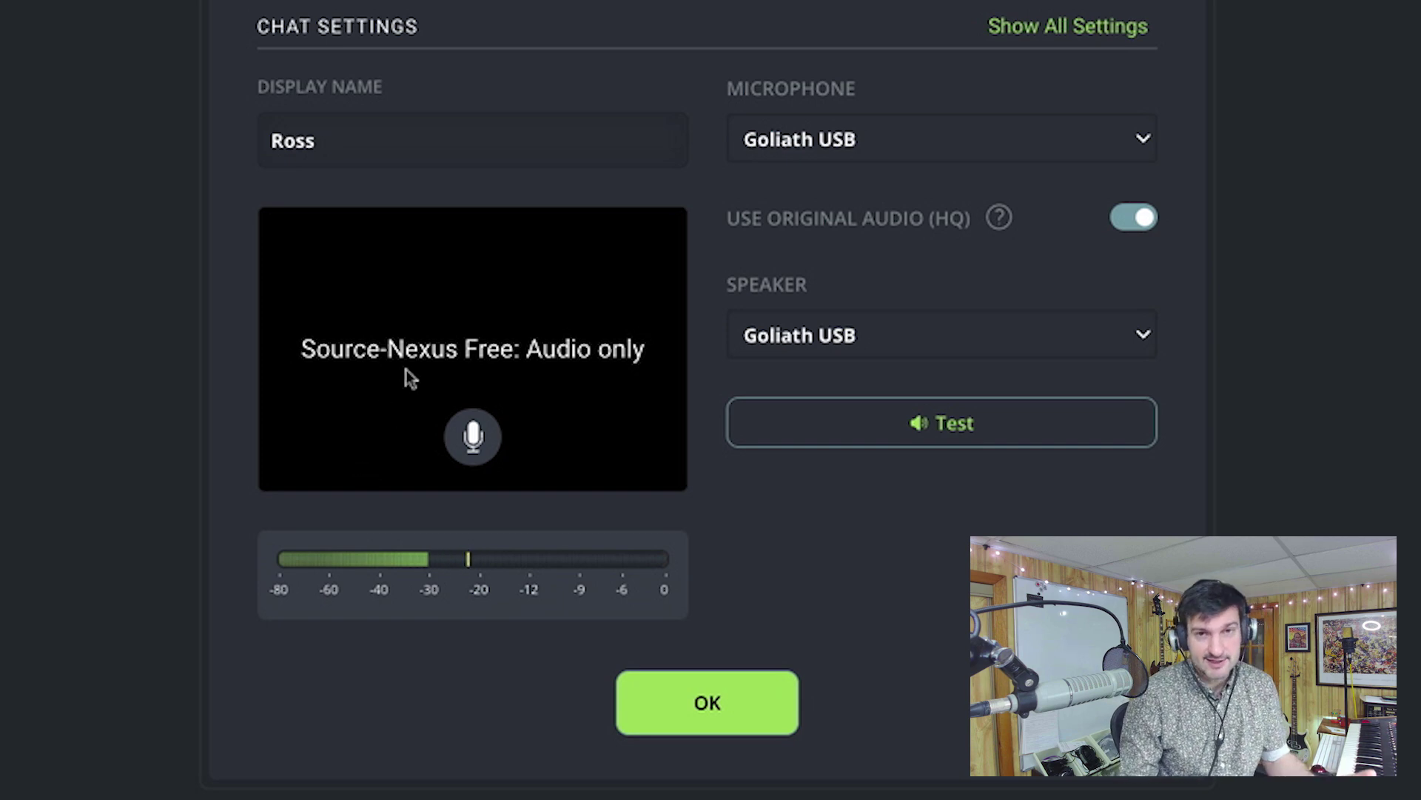
# Confirm Chat Settings with OK to enter the audio-only session room.
pyautogui.click(727, 724)
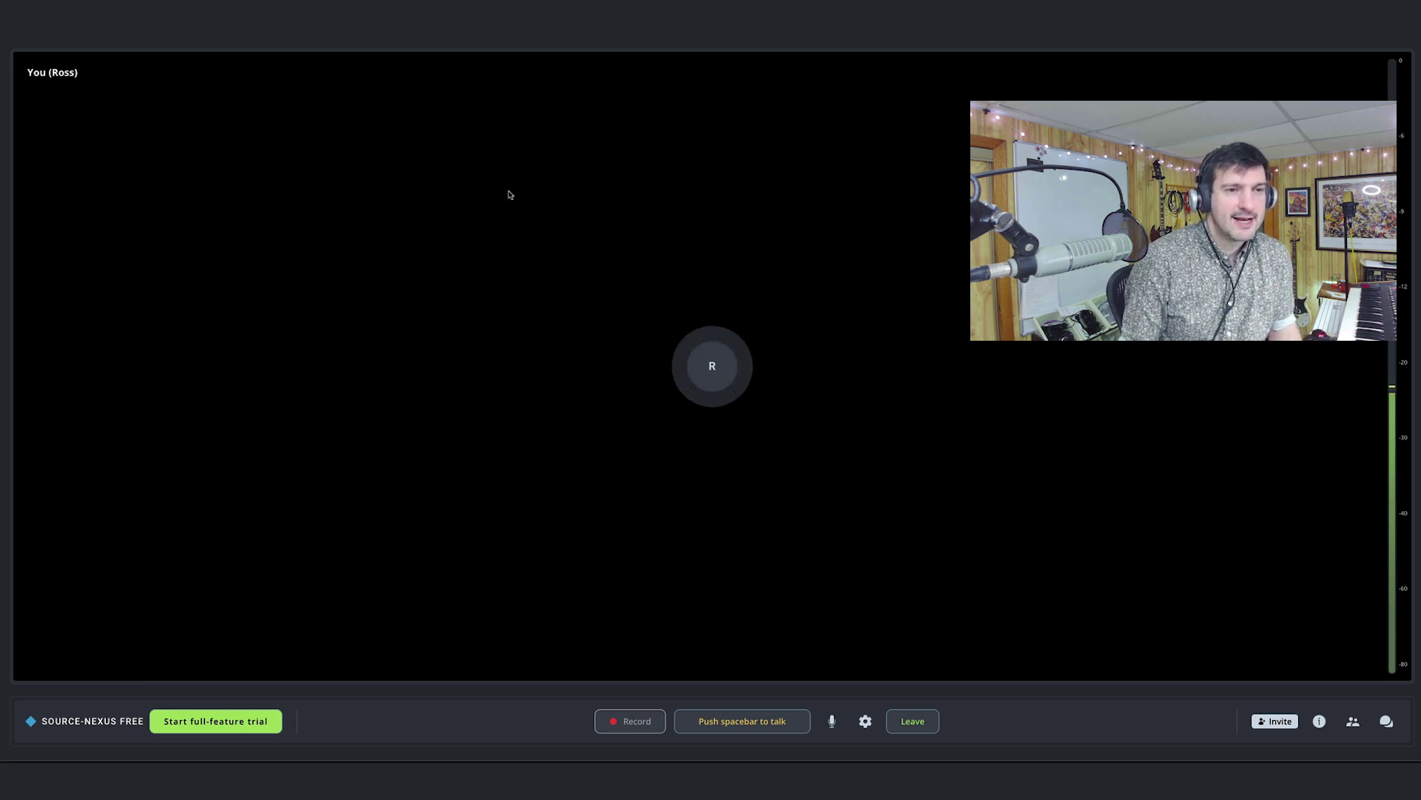
pyautogui.click(728, 725)
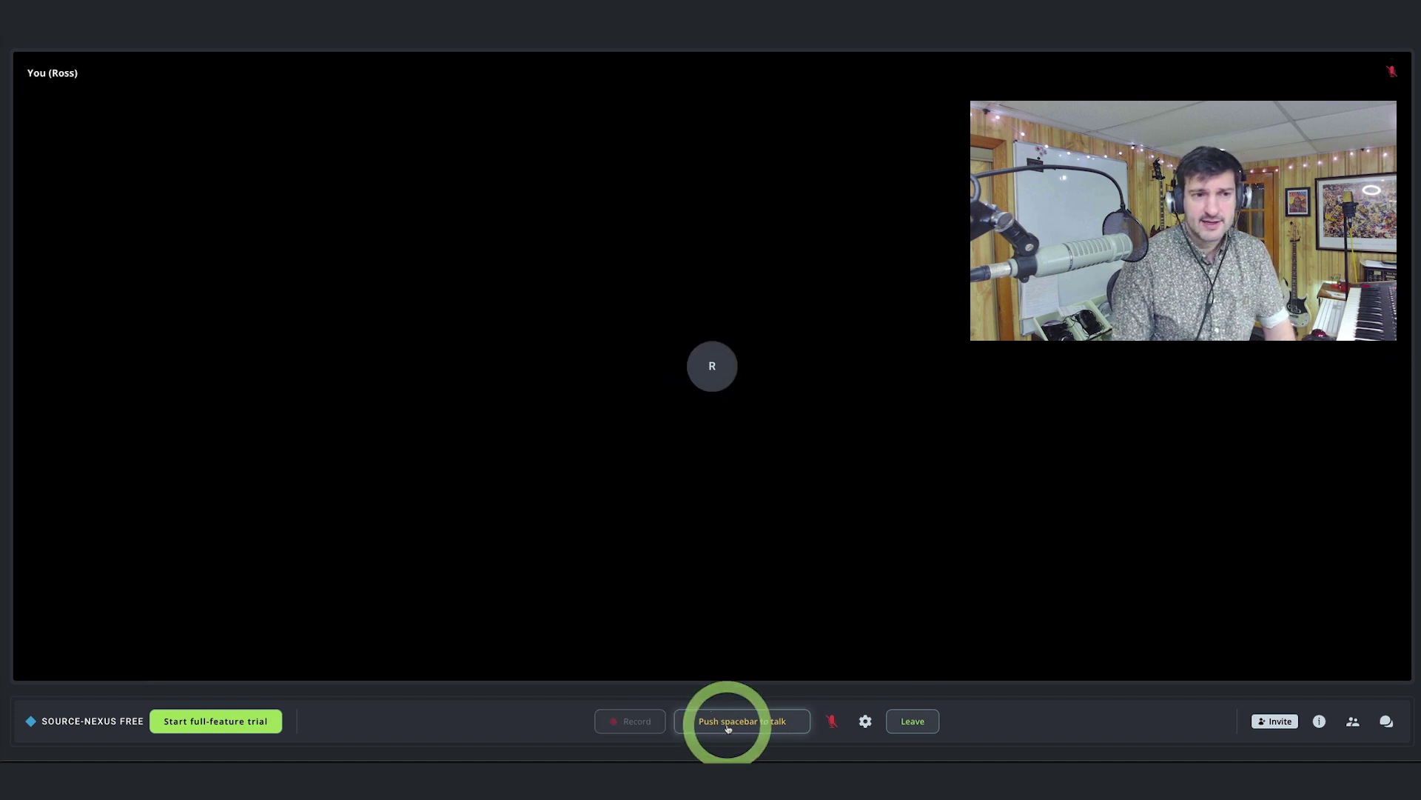
pyautogui.press('space')
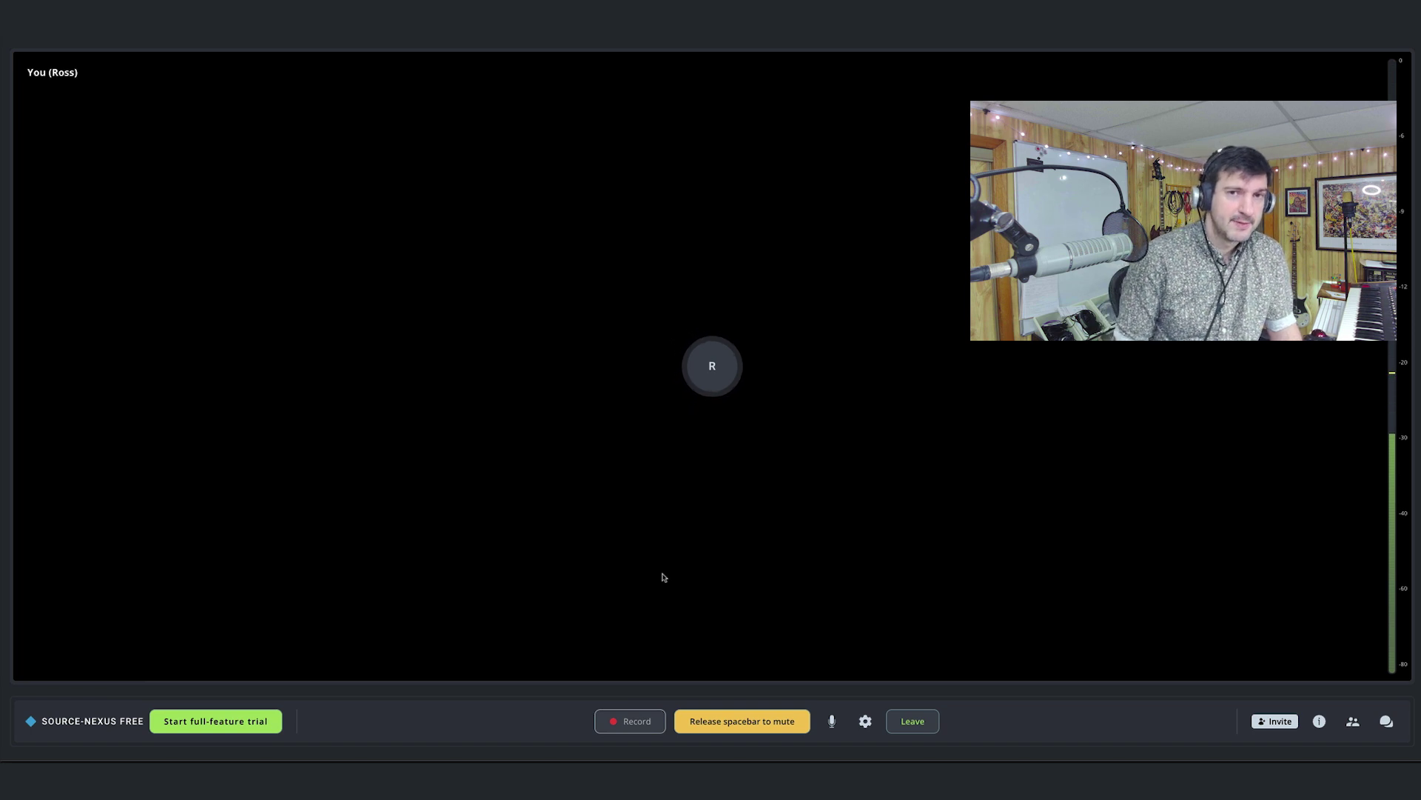
pyautogui.press('space')
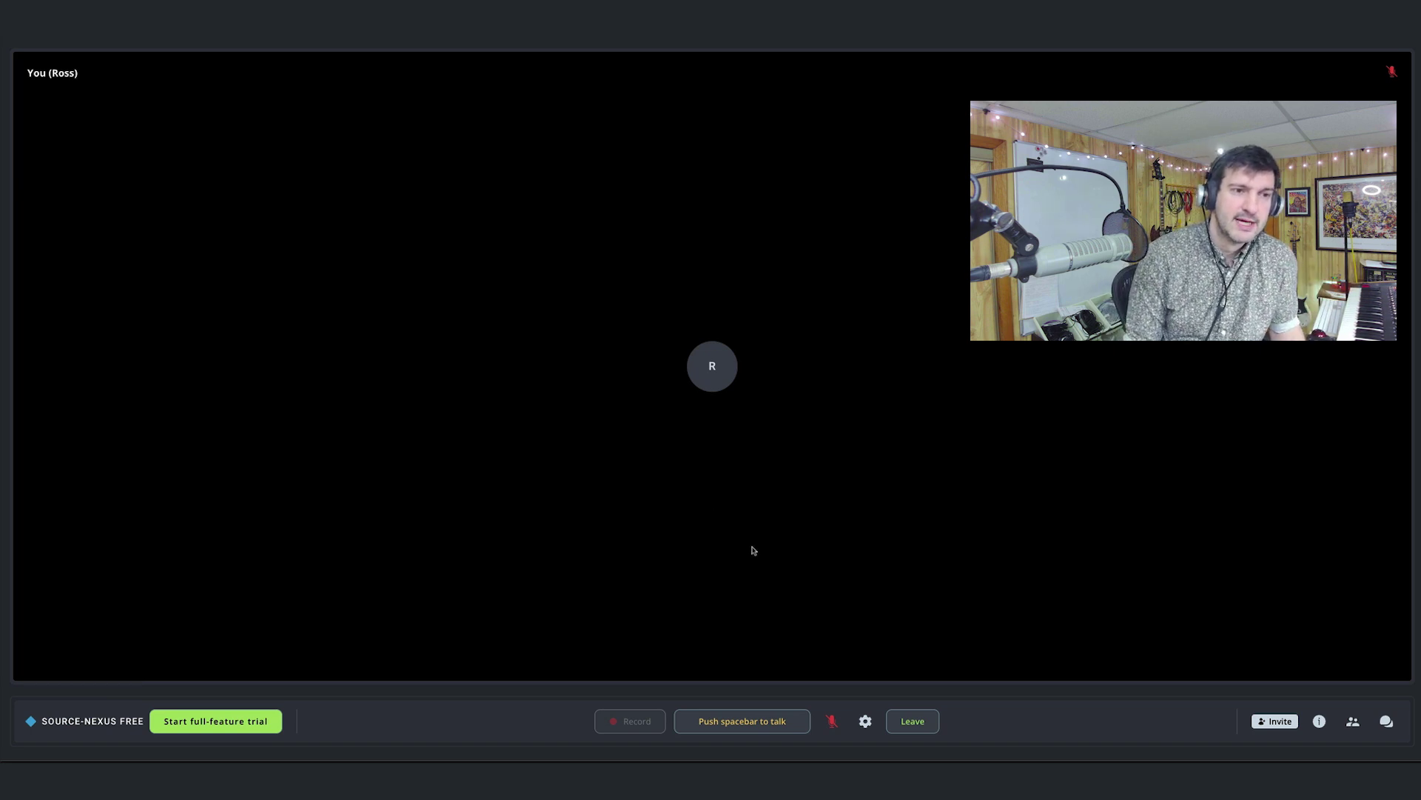
pyautogui.press('space')
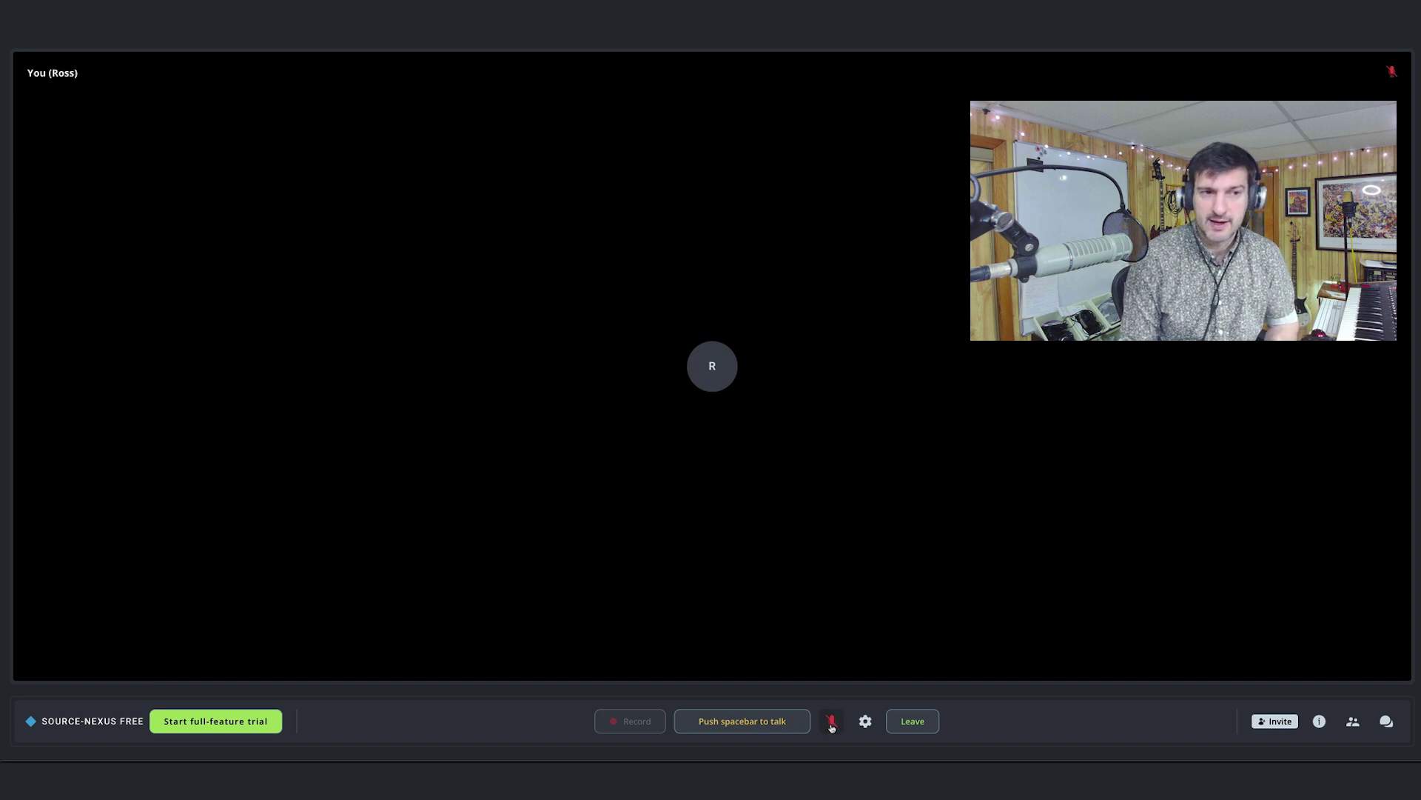
pyautogui.click(831, 722)
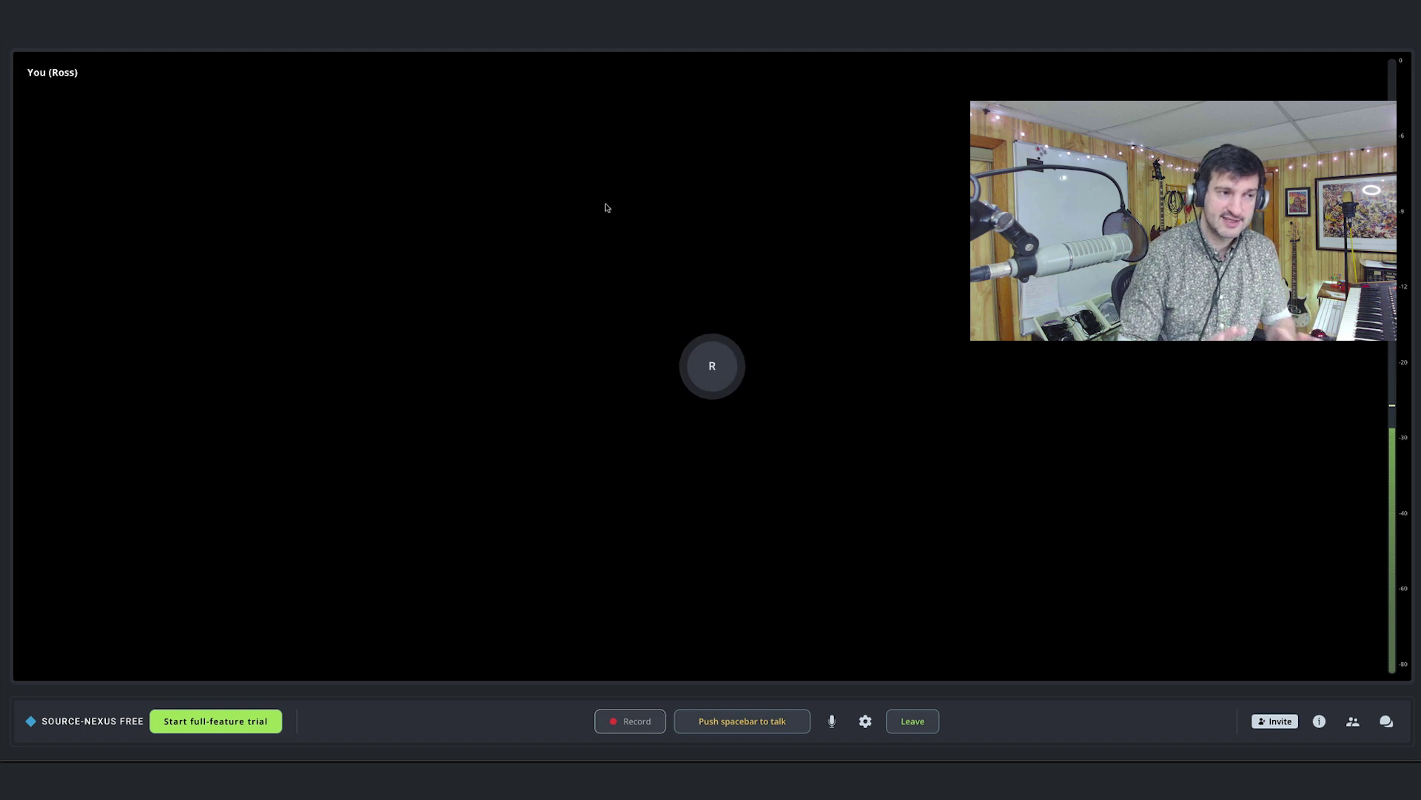
pyautogui.press('space')
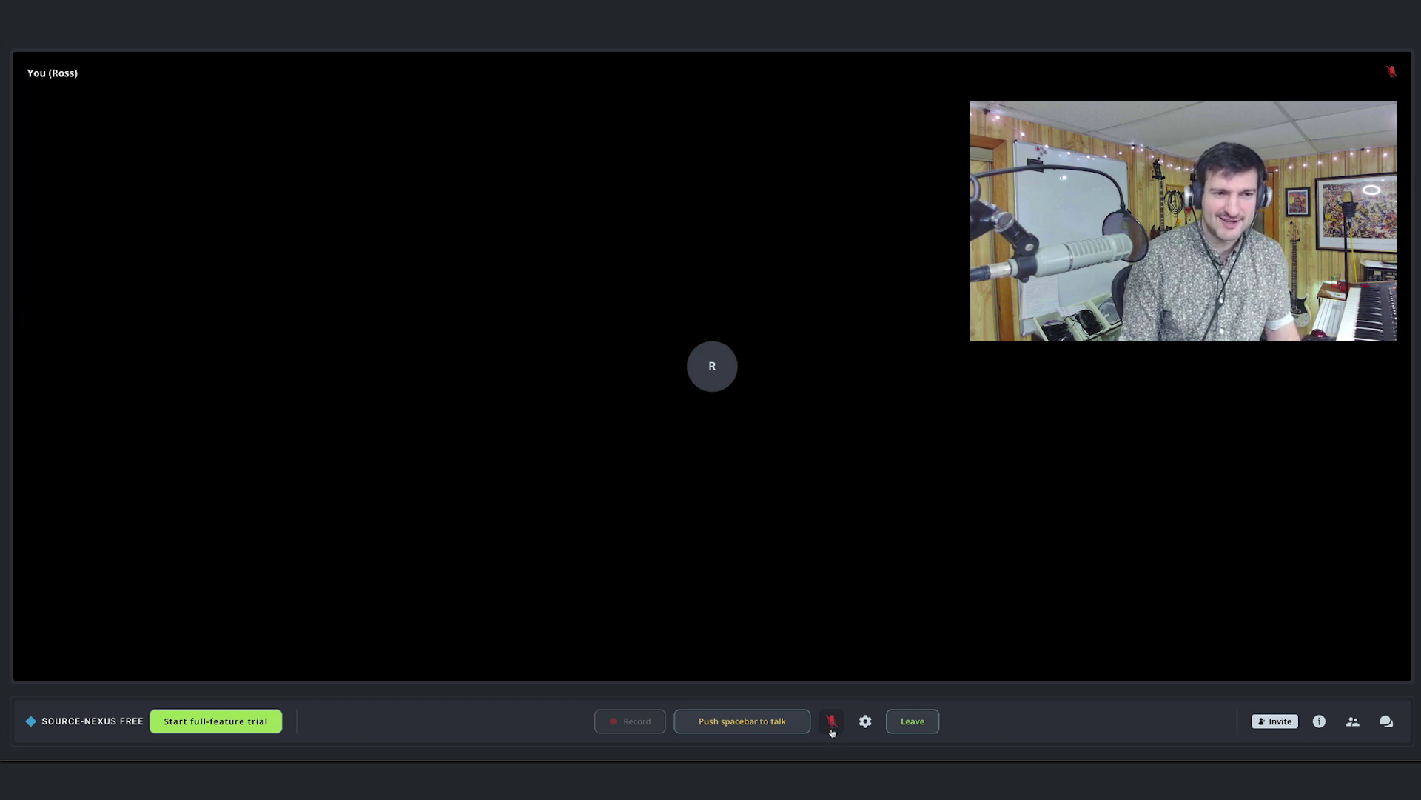
pyautogui.click(832, 722)
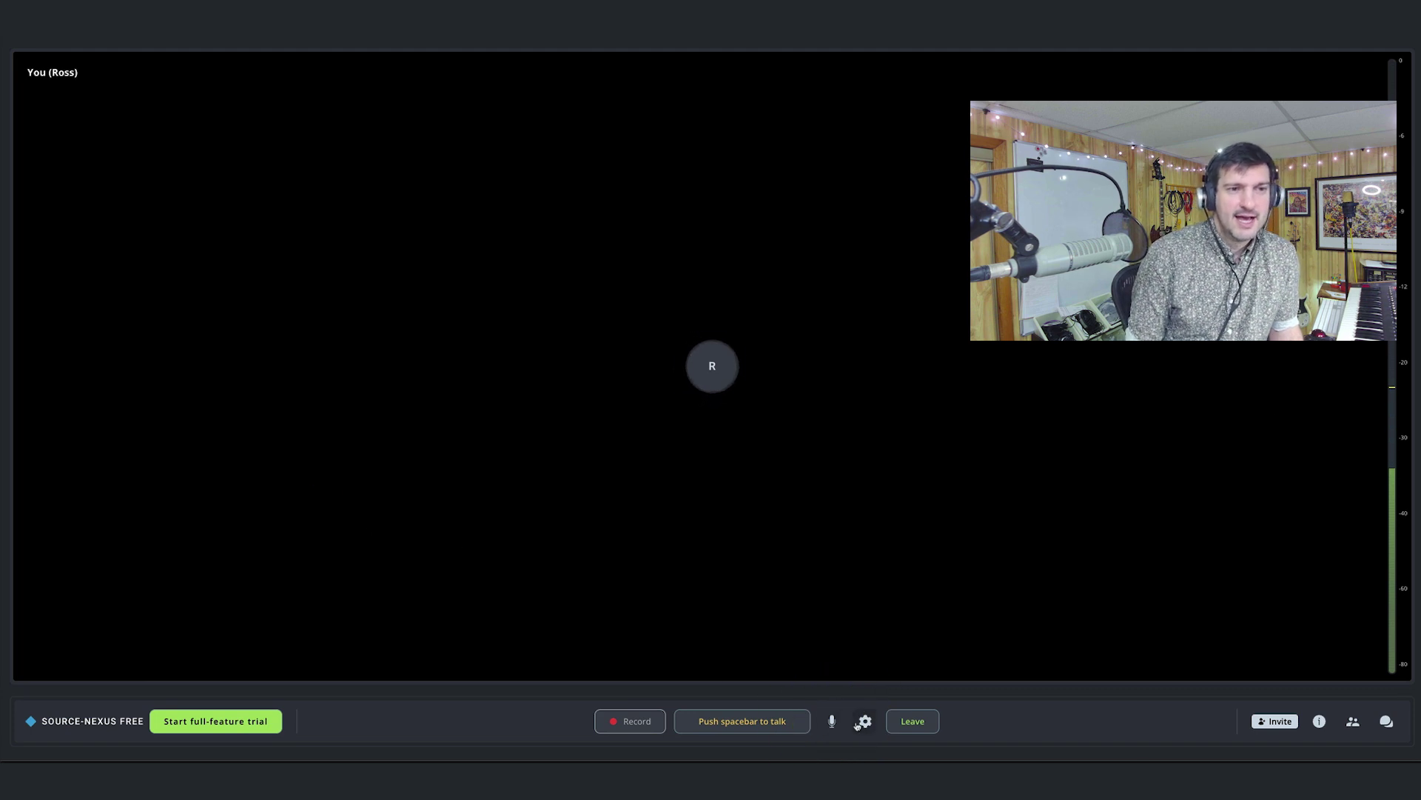
# Set the max audio bitrate to Best / 256kbps / Mono, then view the Video settings.
pyautogui.click(866, 721)
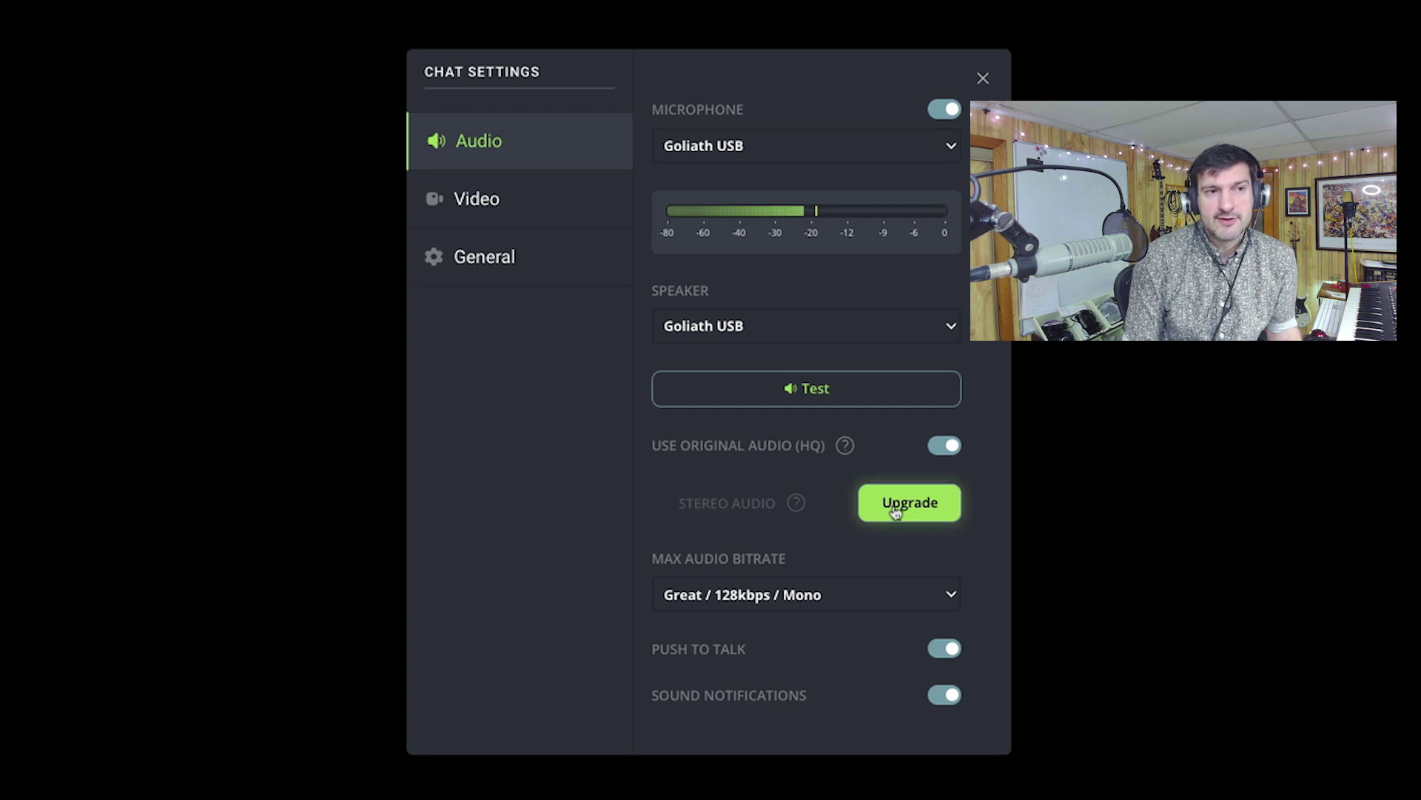
pyautogui.click(757, 595)
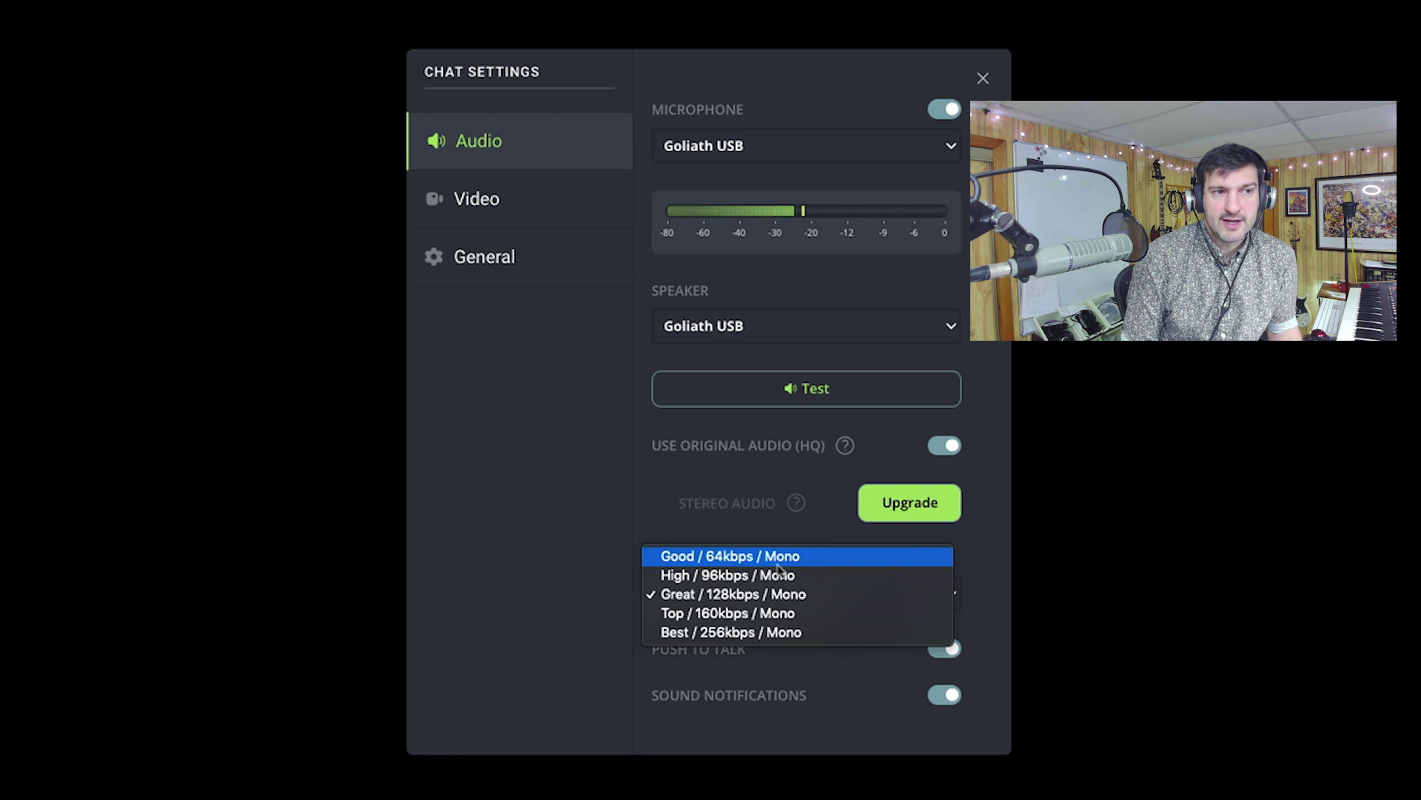
pyautogui.click(746, 633)
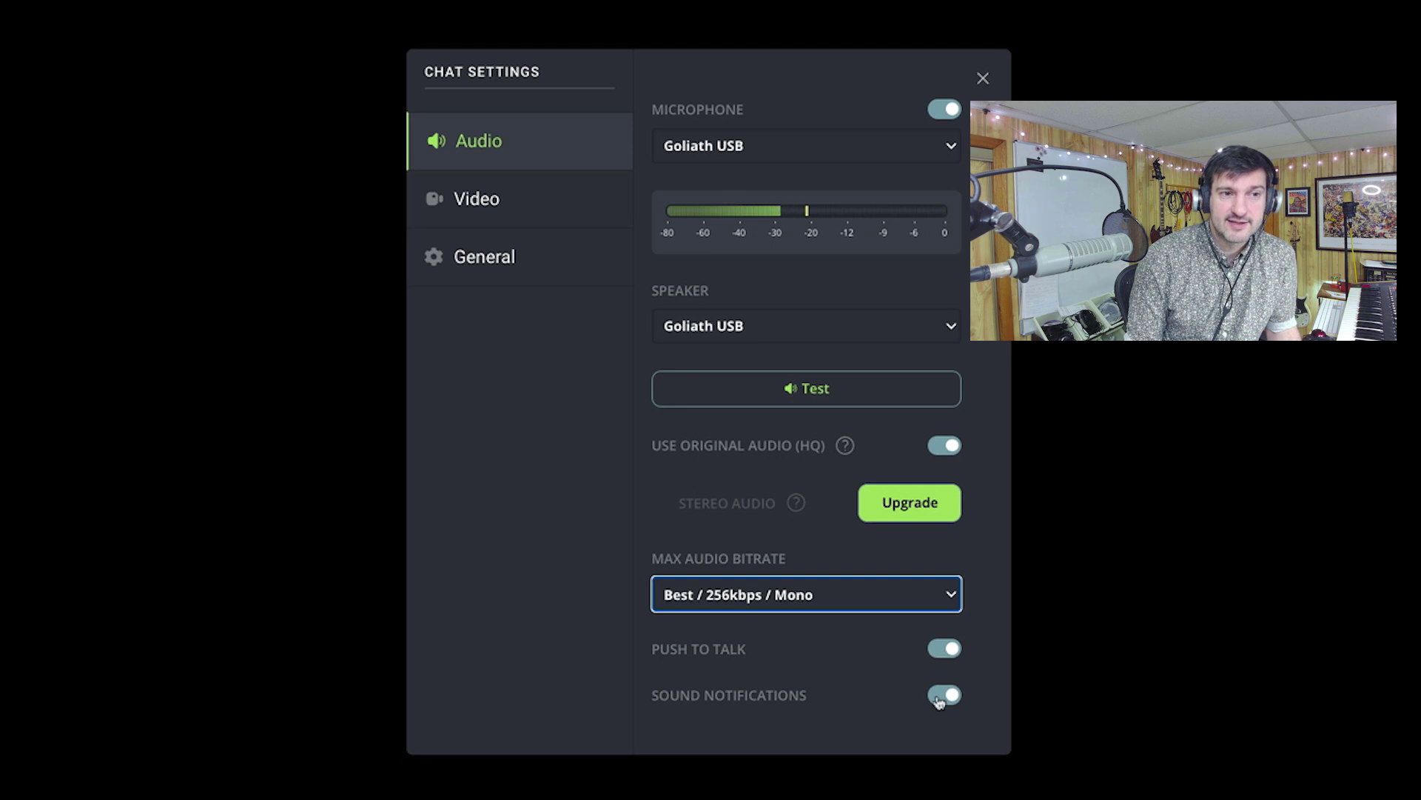
pyautogui.click(517, 213)
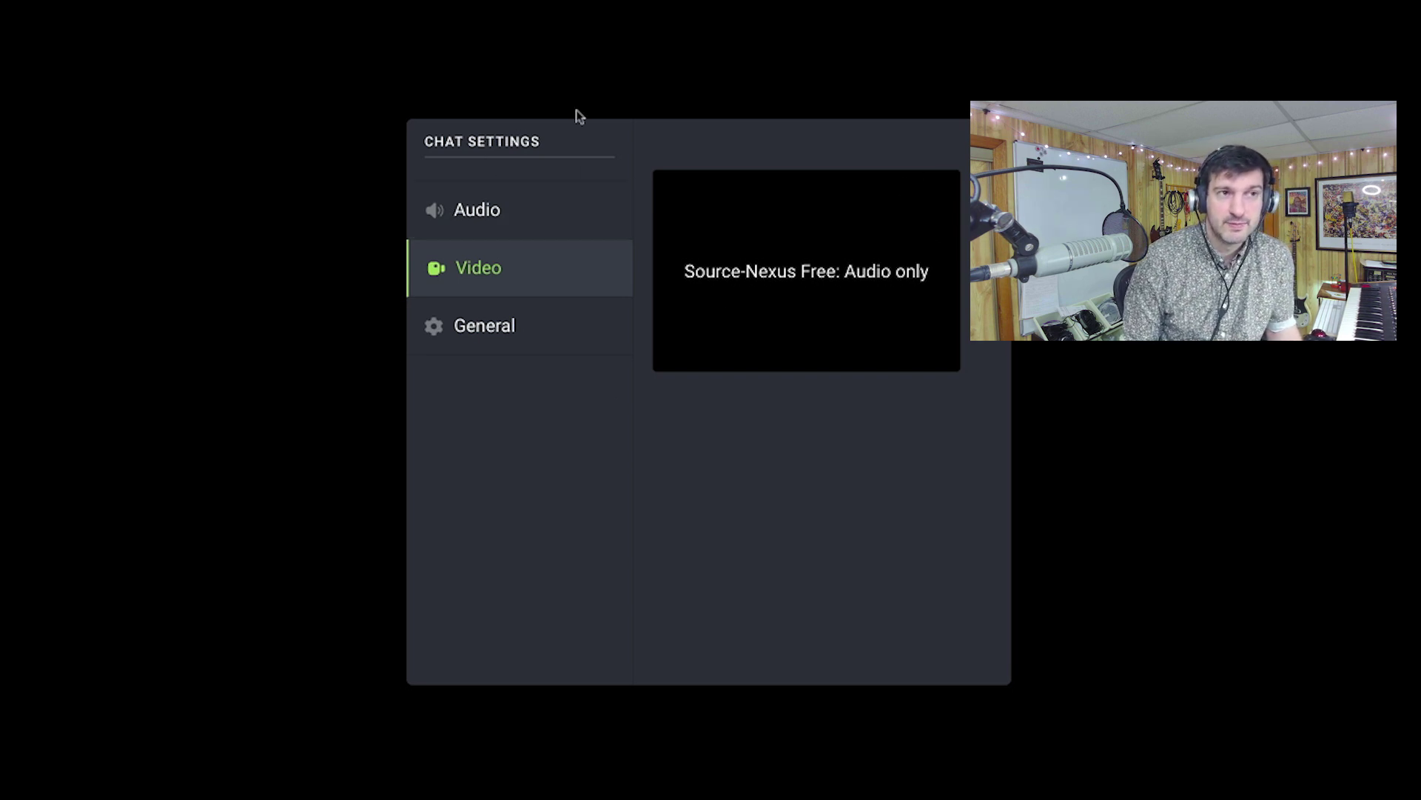
# Enter and apply a new session pass key, close Chat Settings, and bring up the Invite dialog.
pyautogui.click(512, 324)
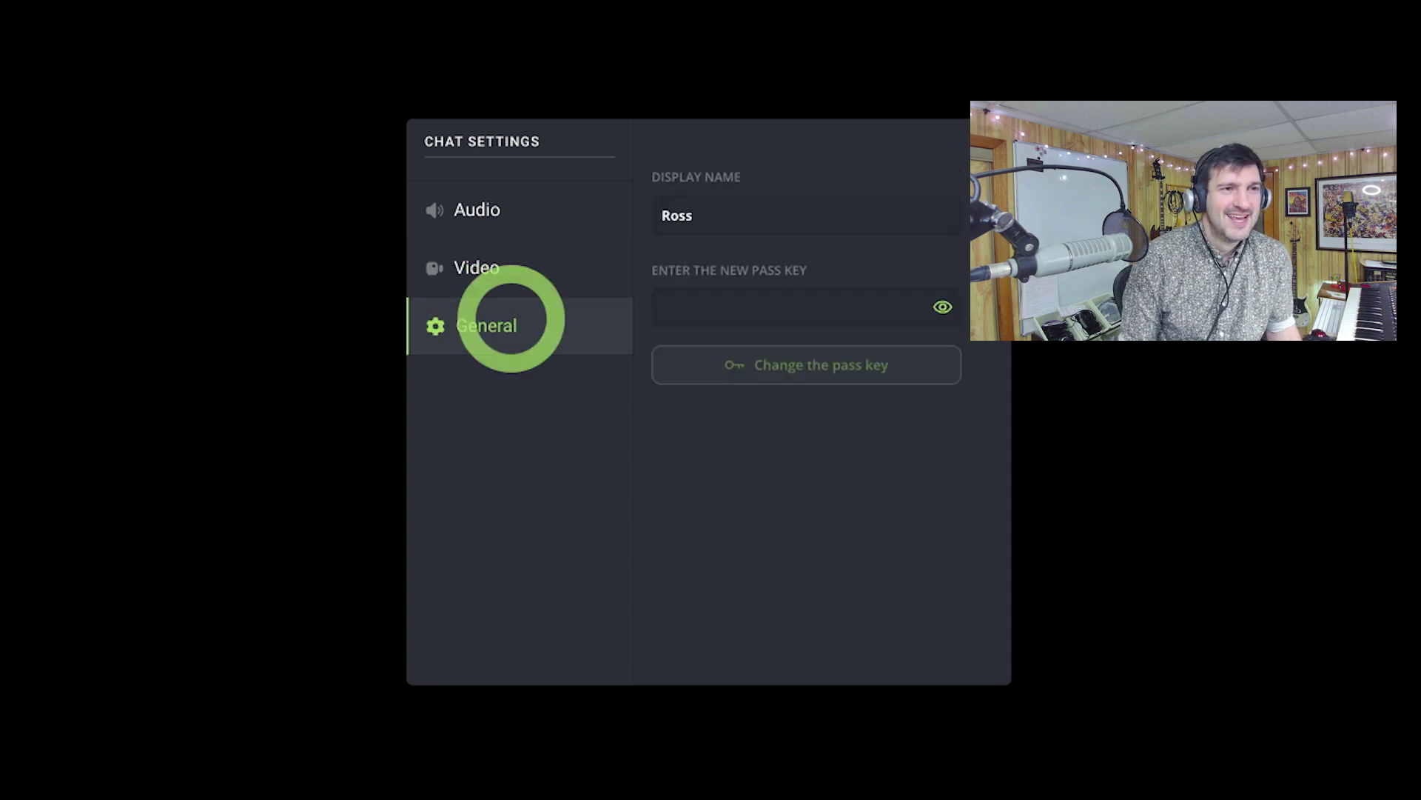
pyautogui.click(740, 308)
pyautogui.write('a')
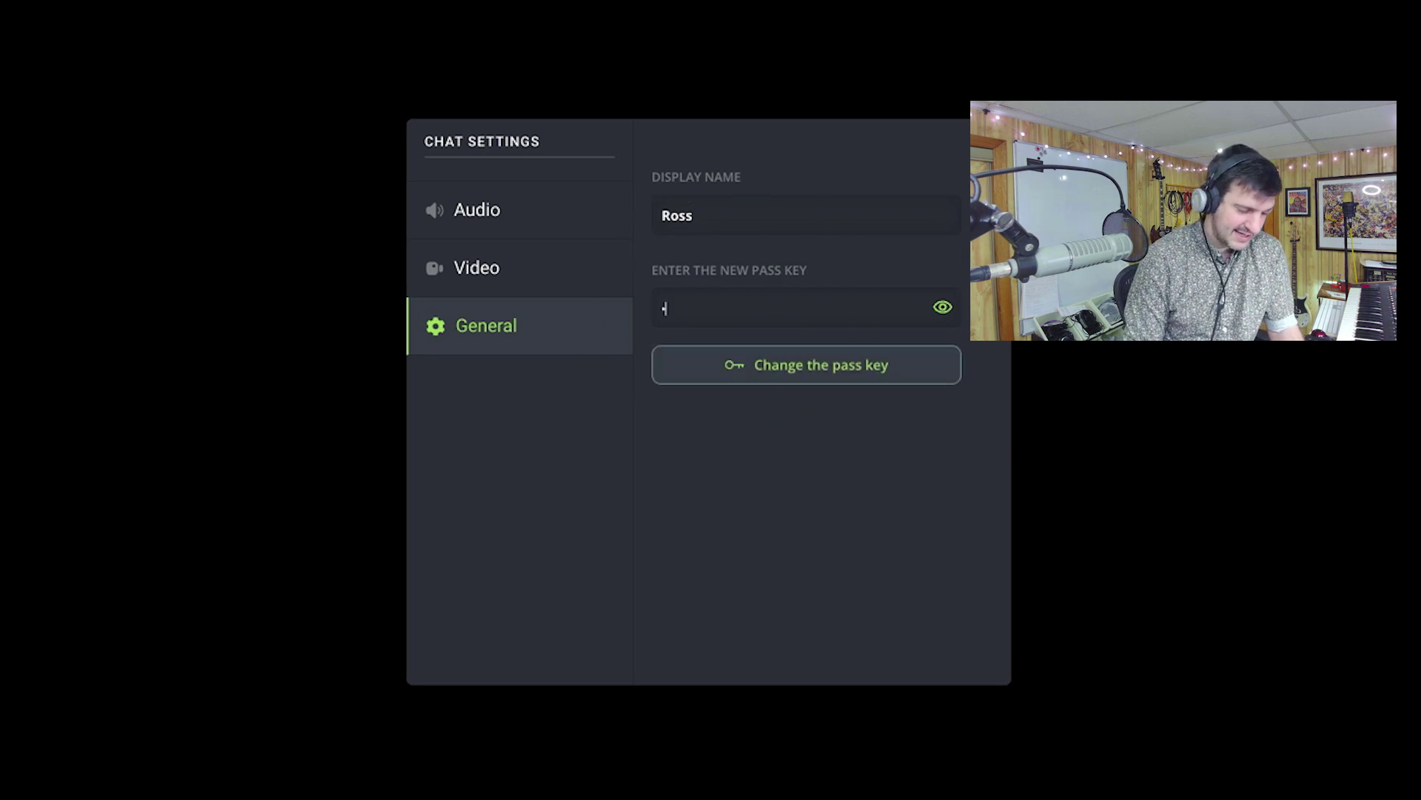
pyautogui.write('a')
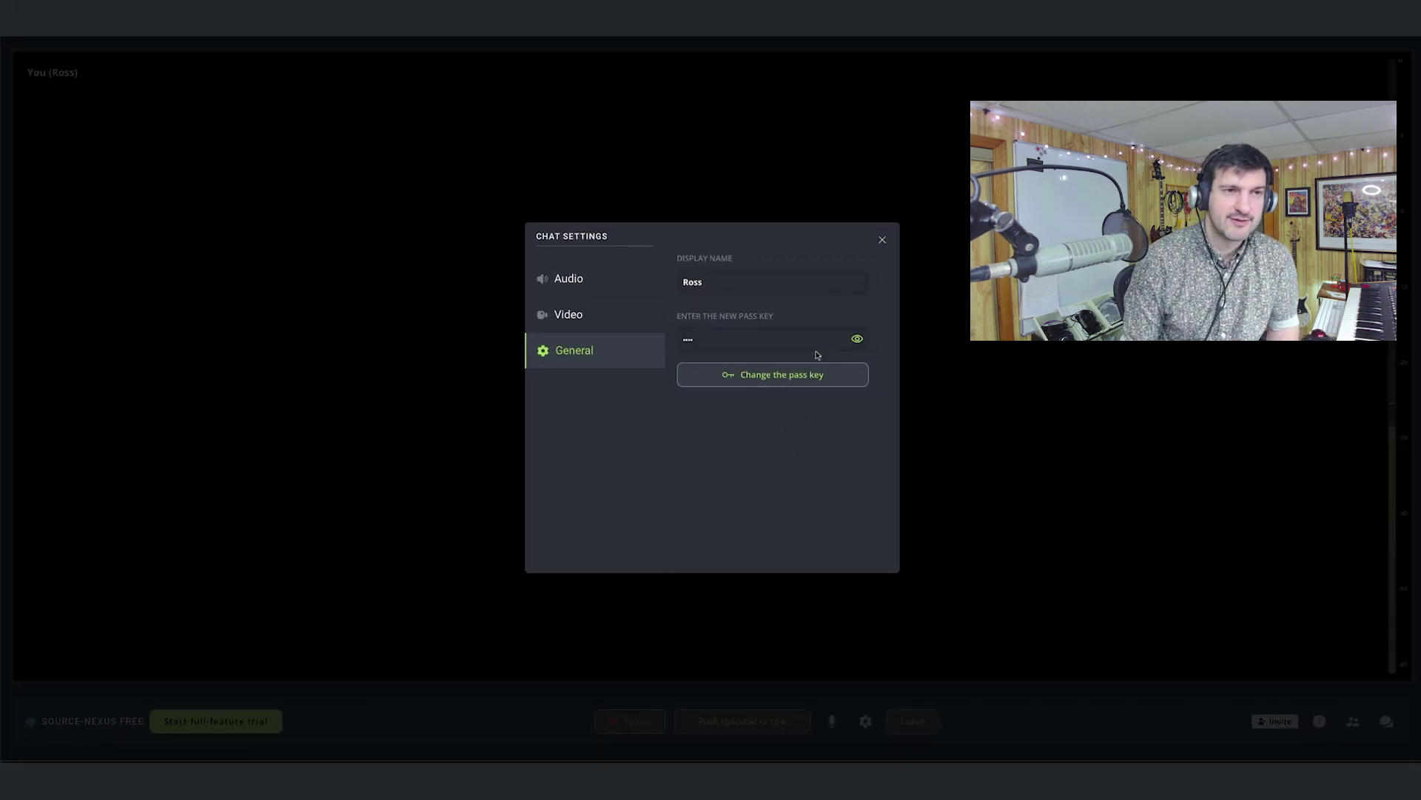
pyautogui.click(776, 374)
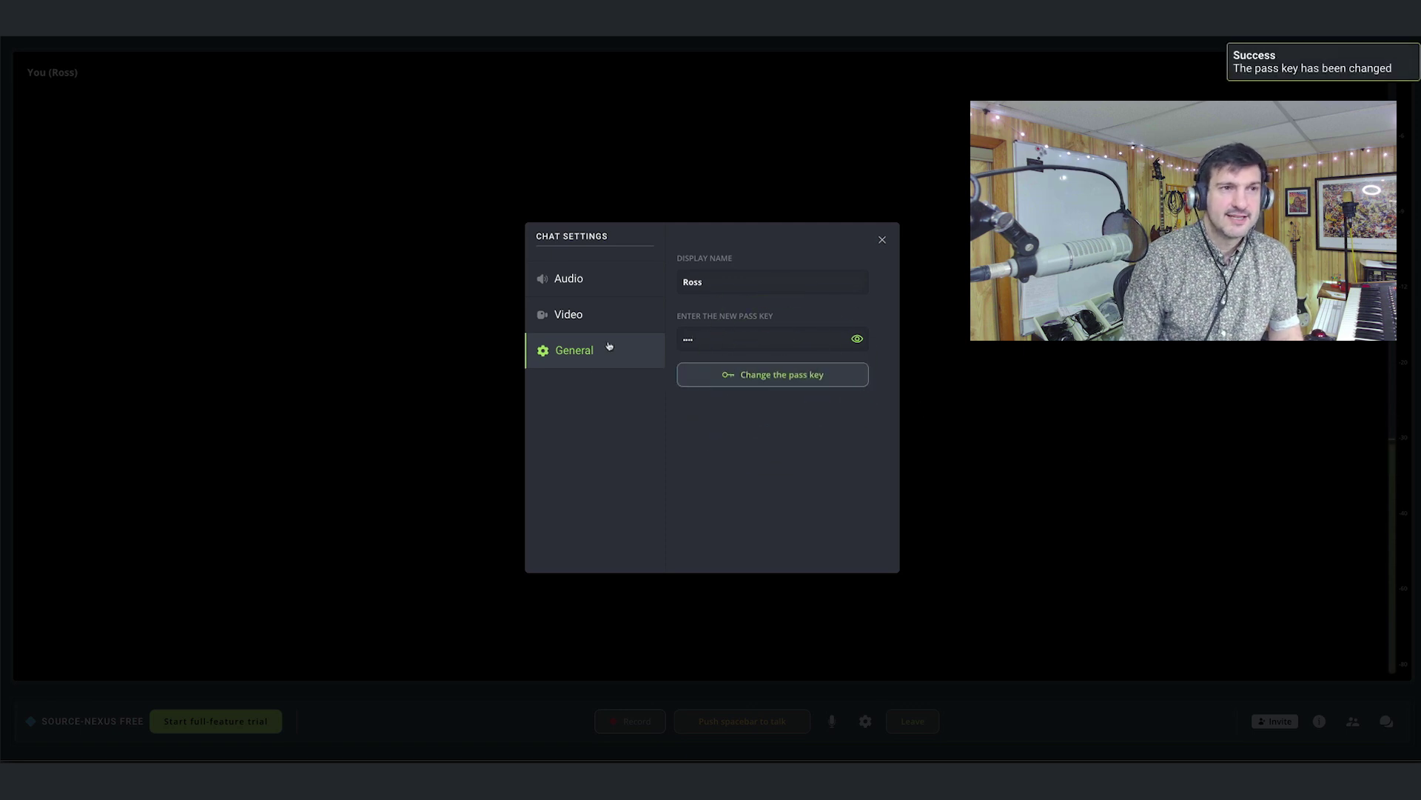
pyautogui.click(882, 241)
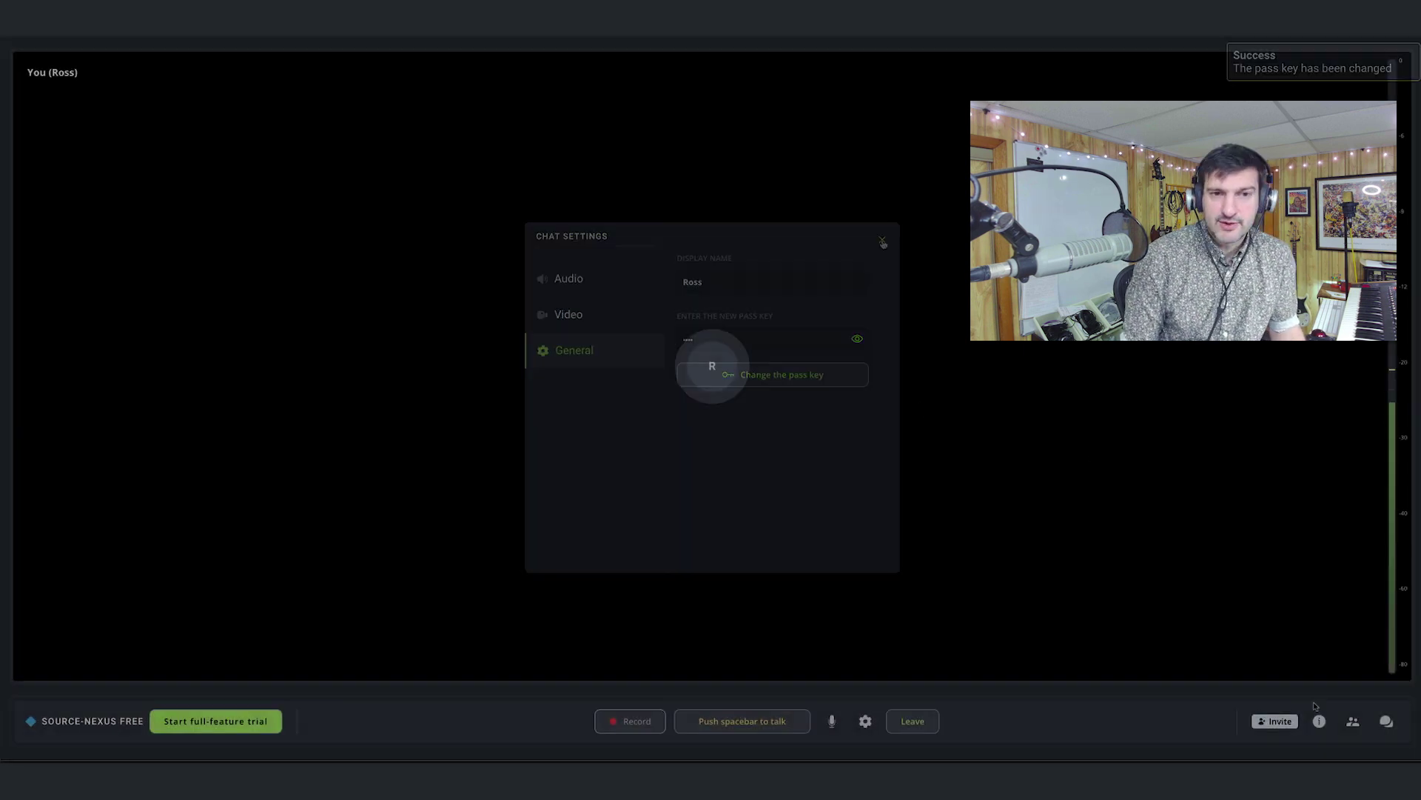
pyautogui.click(1258, 722)
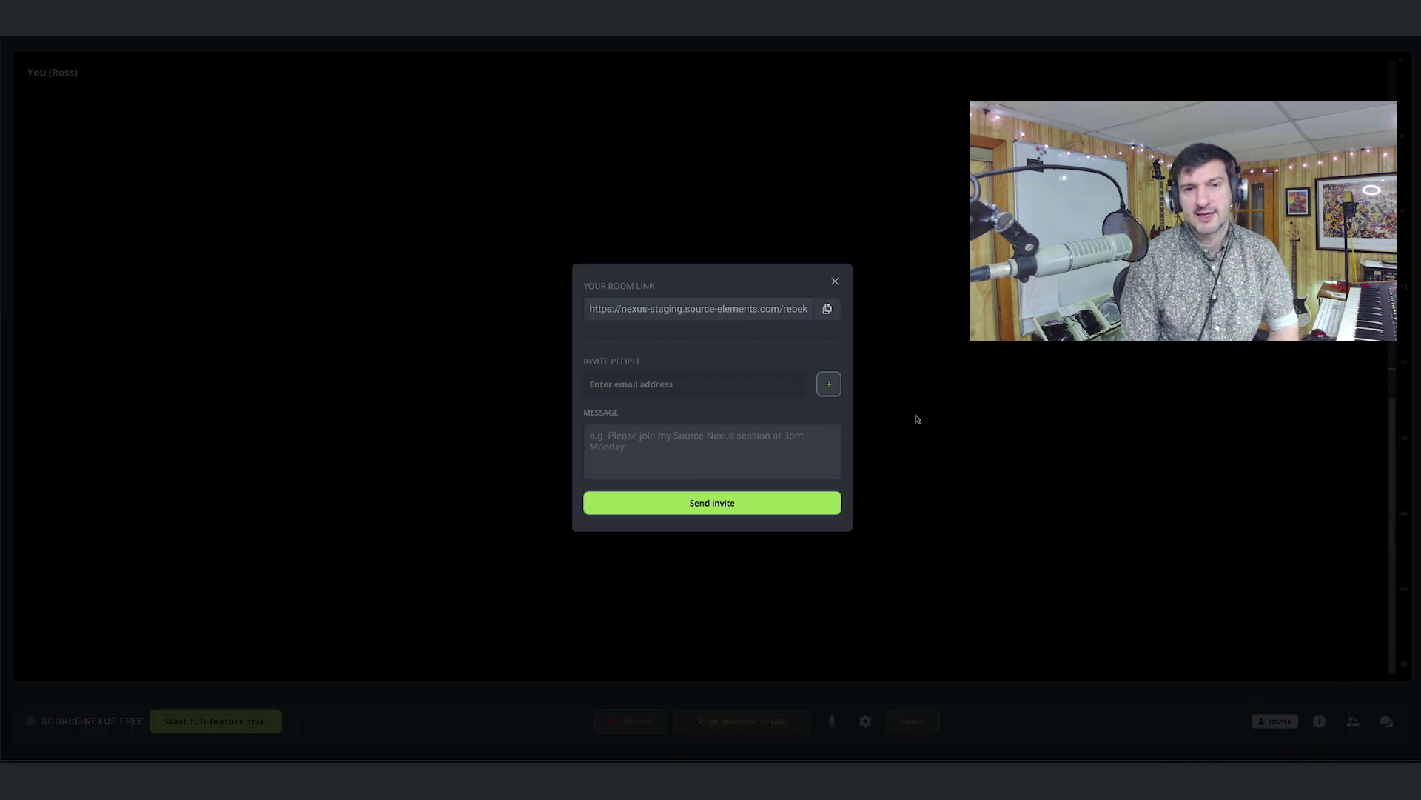
# Invite two e-mail addresses with the message 'Join my gateway!' and send the invitations.
pyautogui.click(643, 374)
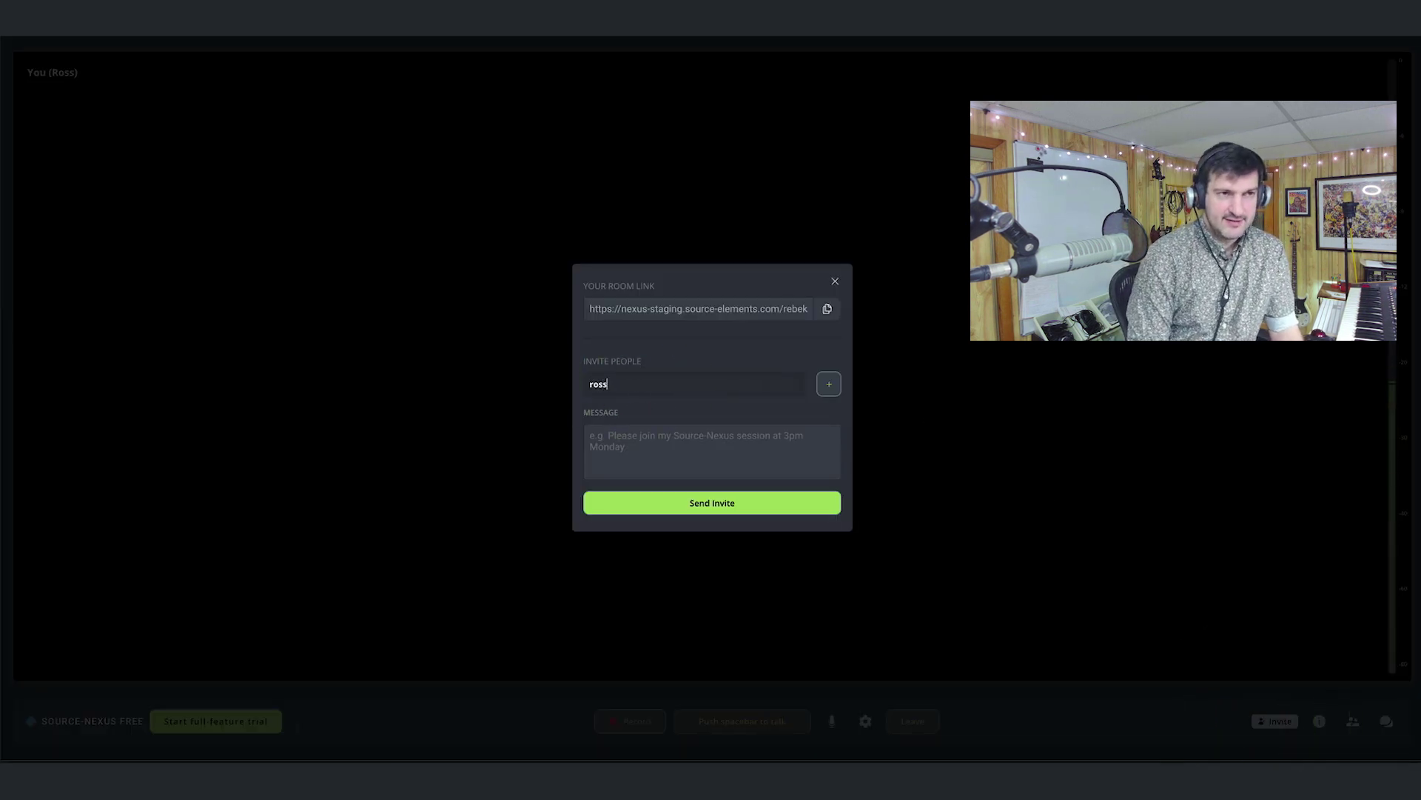
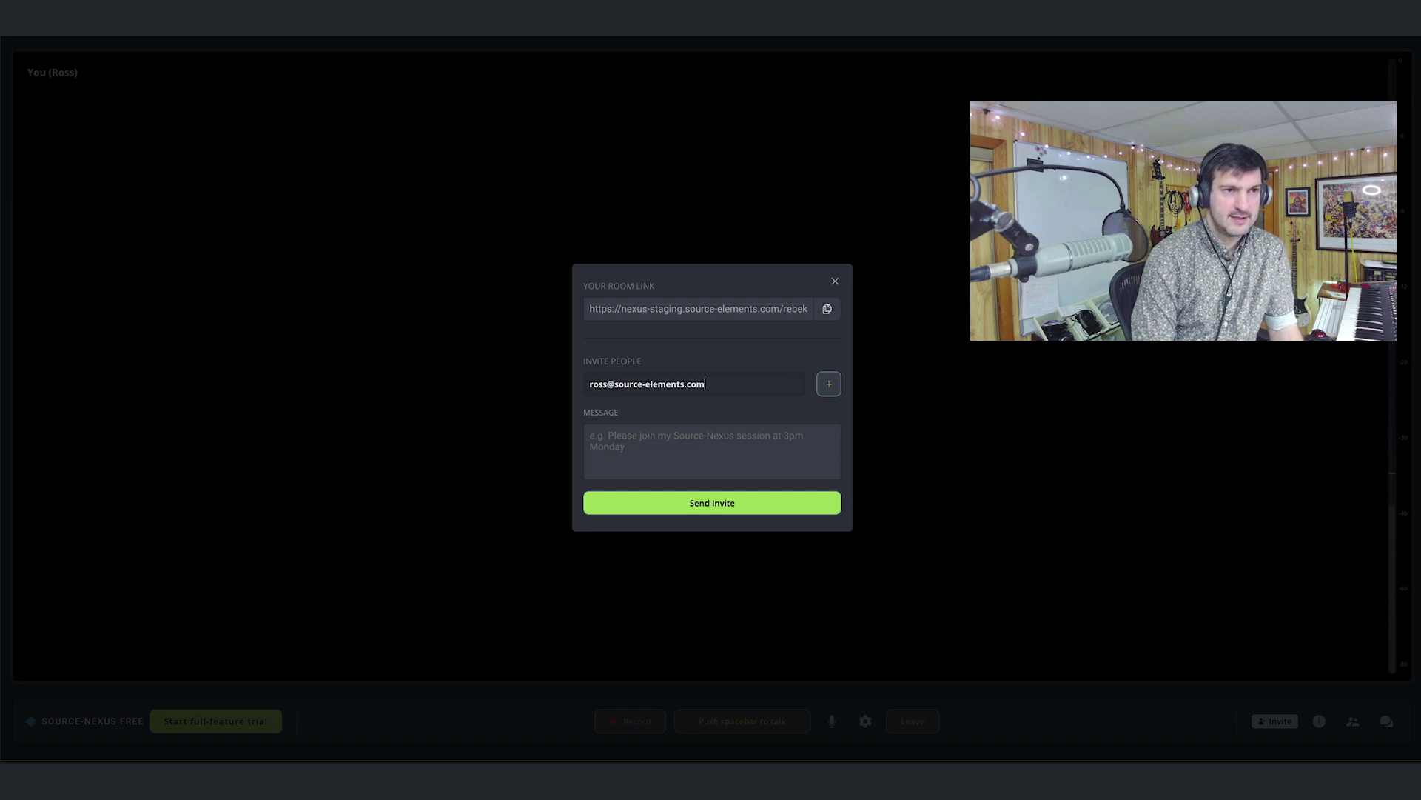
pyautogui.click(829, 310)
pyautogui.press('BackSpace')
pyautogui.click(829, 383)
pyautogui.click(596, 396)
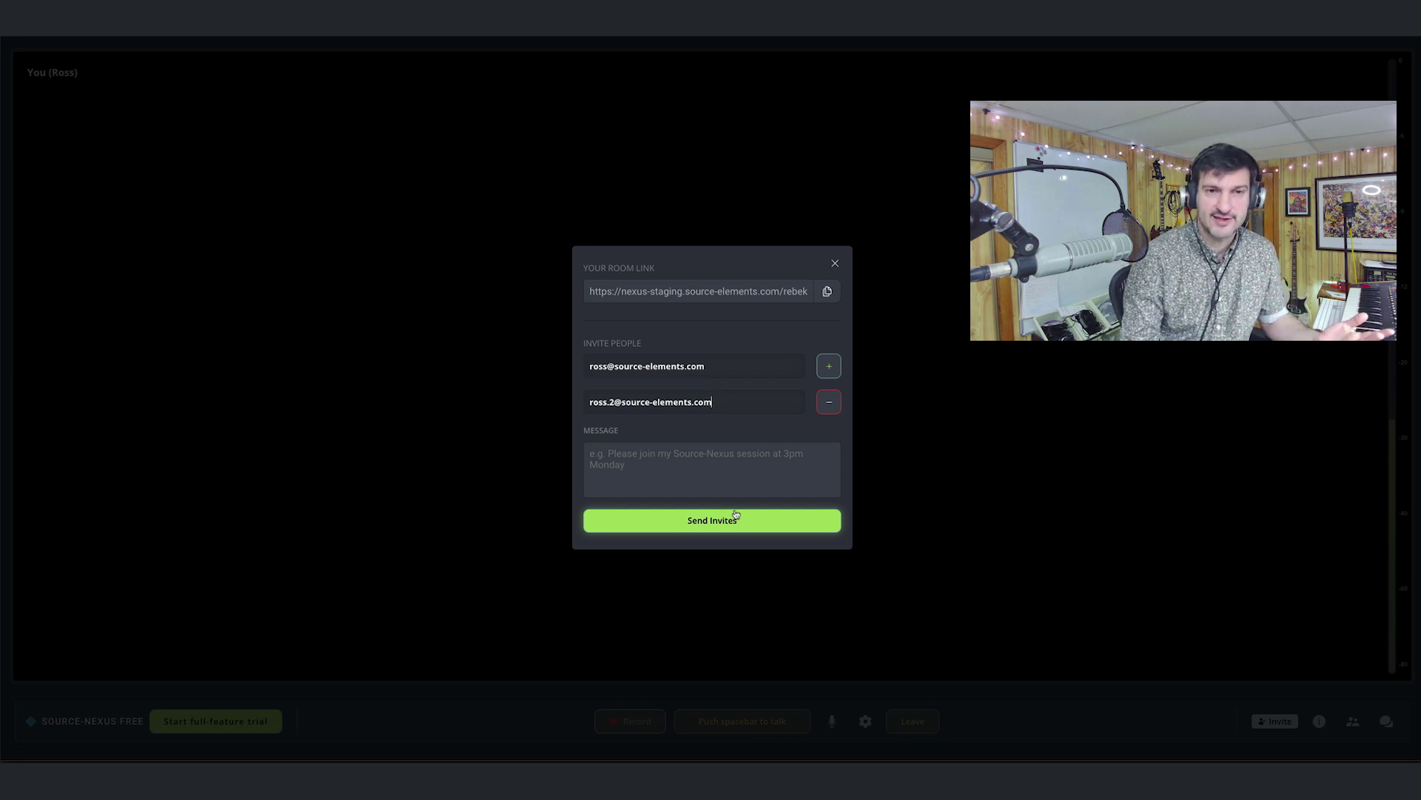
pyautogui.hotkey('ctrl', 'v')
pyautogui.click(689, 520)
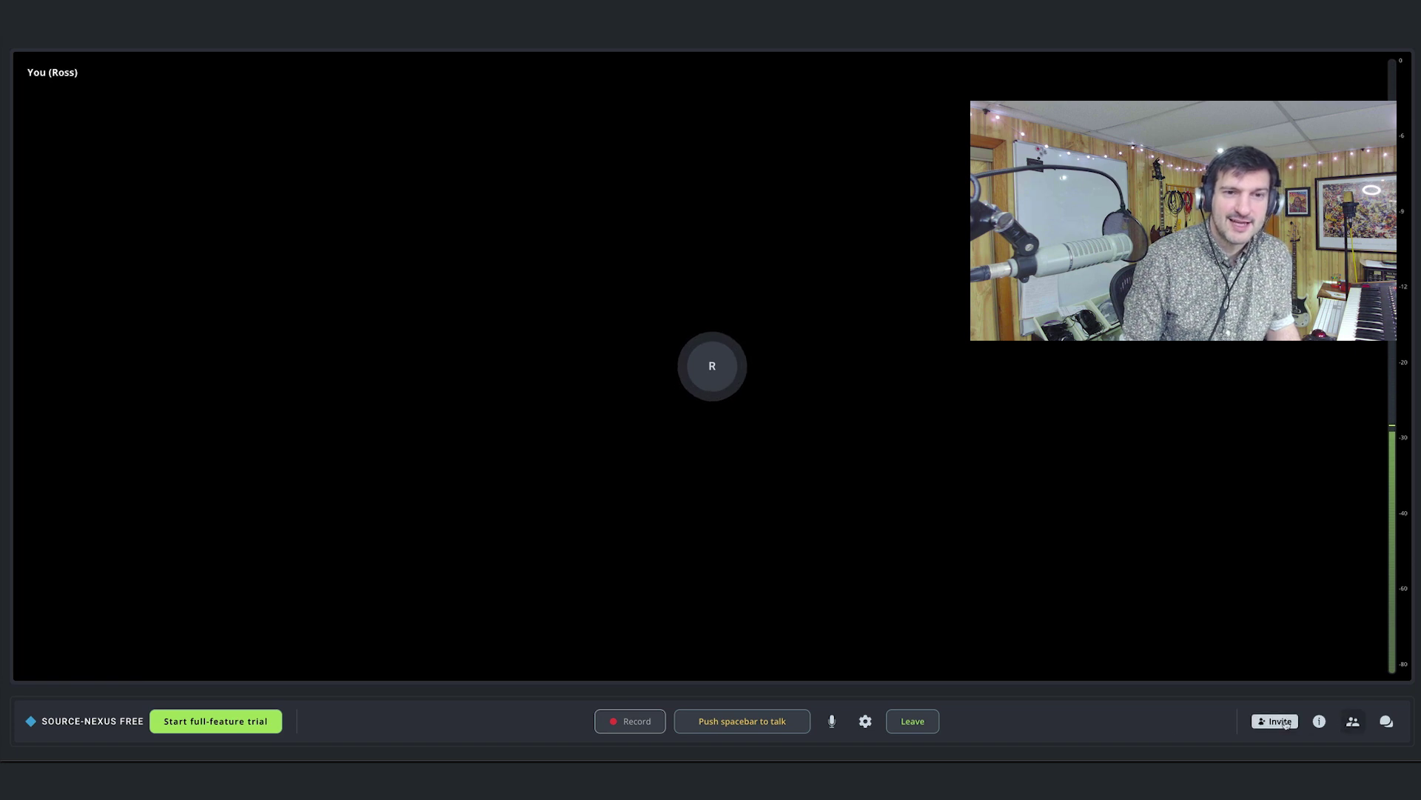
# Turn off 'Use Original Audio (HQ)' in Chat Settings and close the dialog.
pyautogui.click(863, 722)
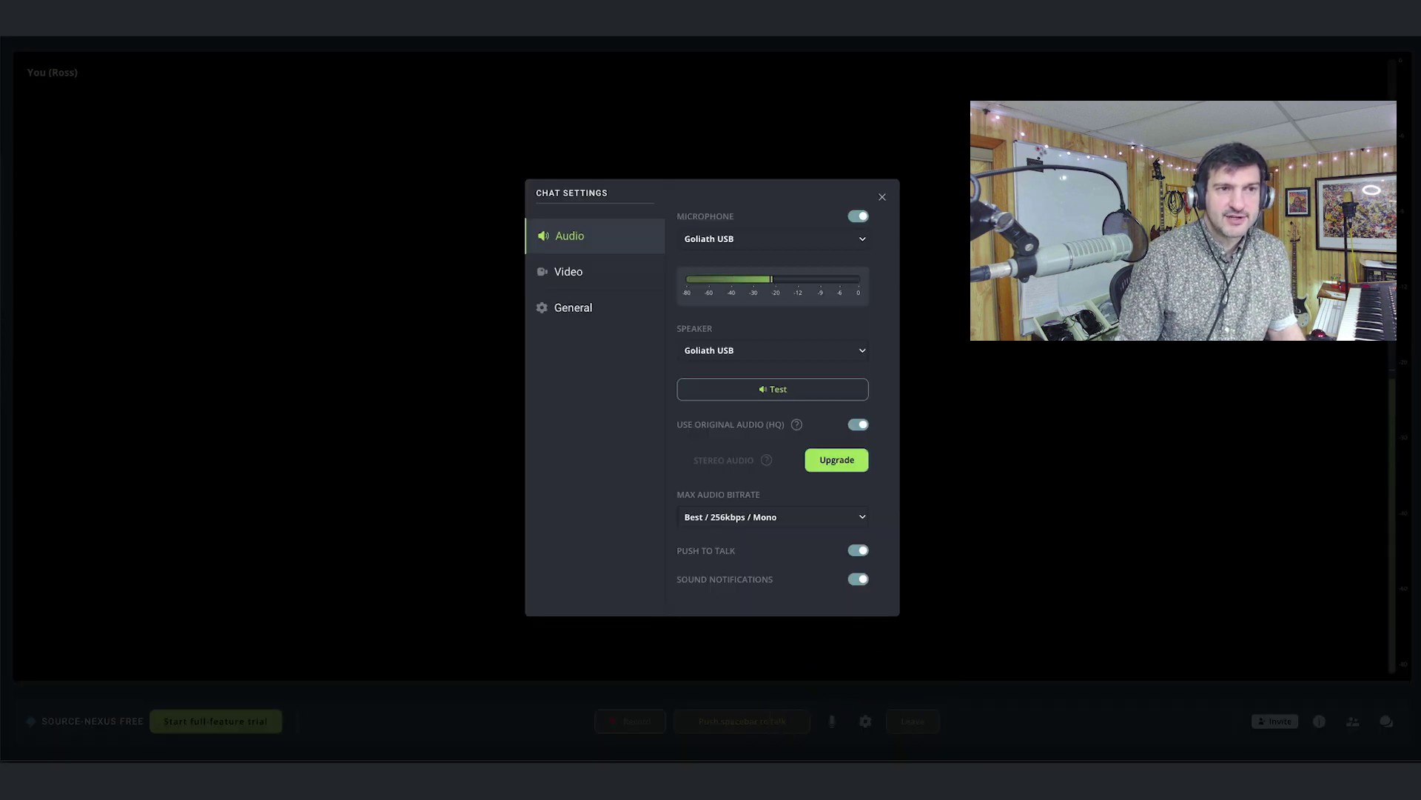
pyautogui.click(881, 196)
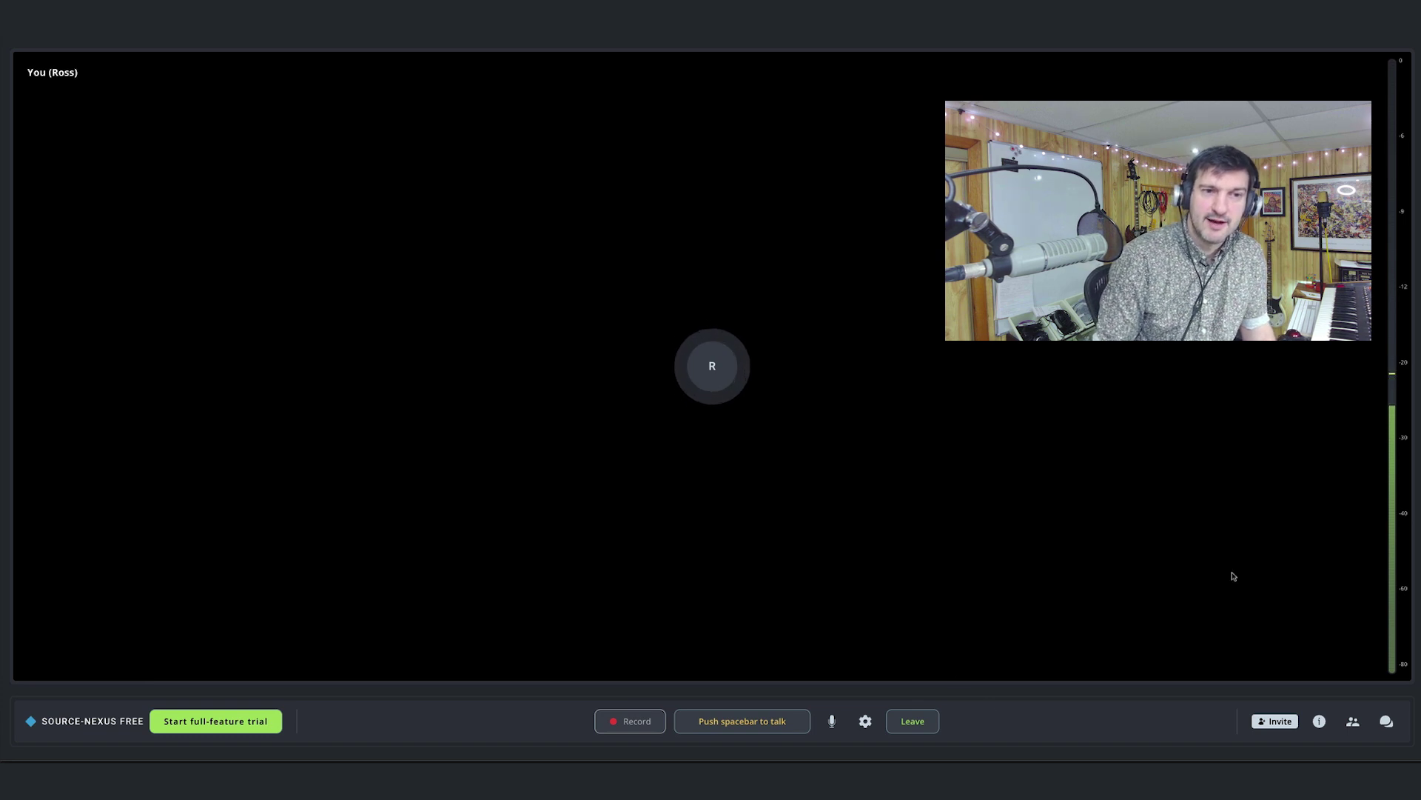
pyautogui.click(866, 720)
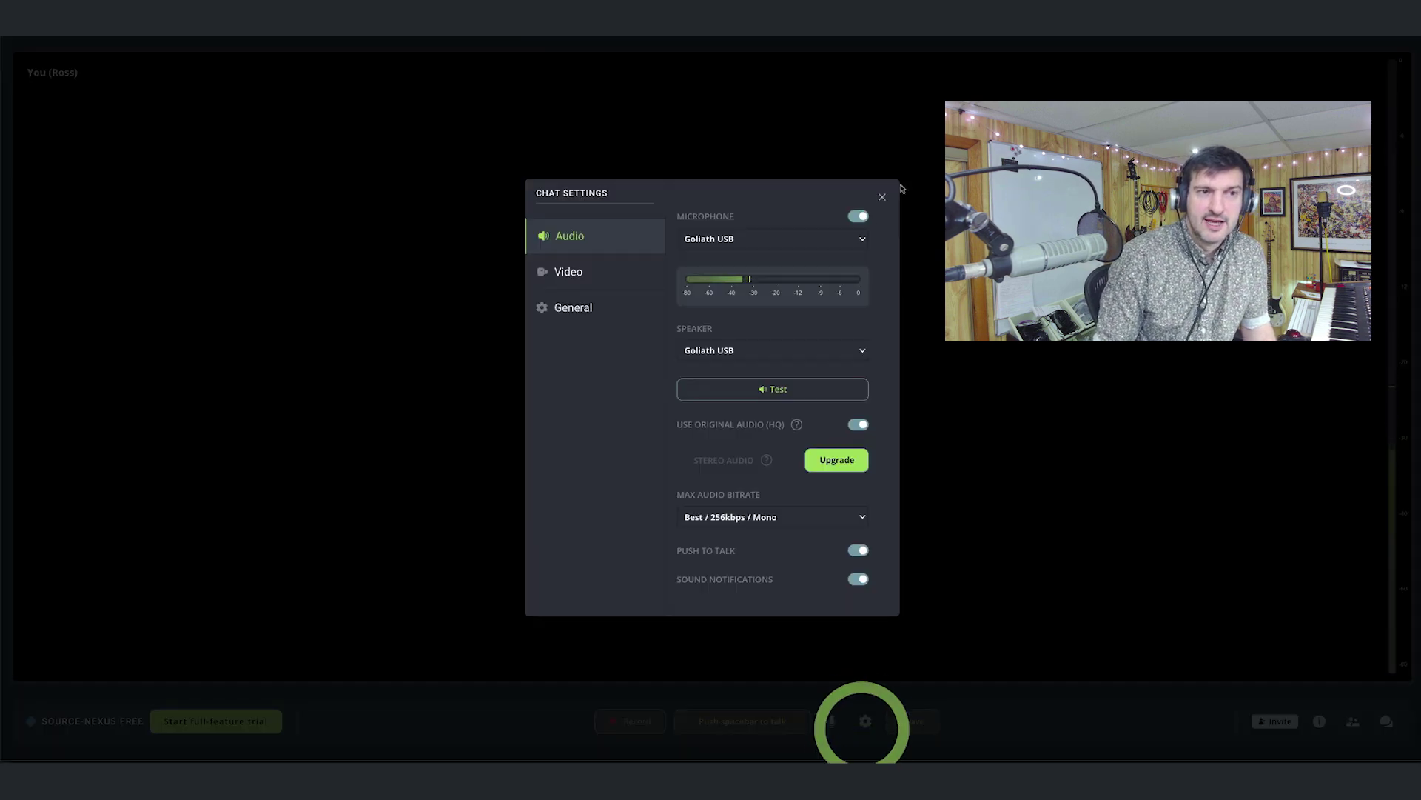
pyautogui.click(857, 424)
pyautogui.click(883, 219)
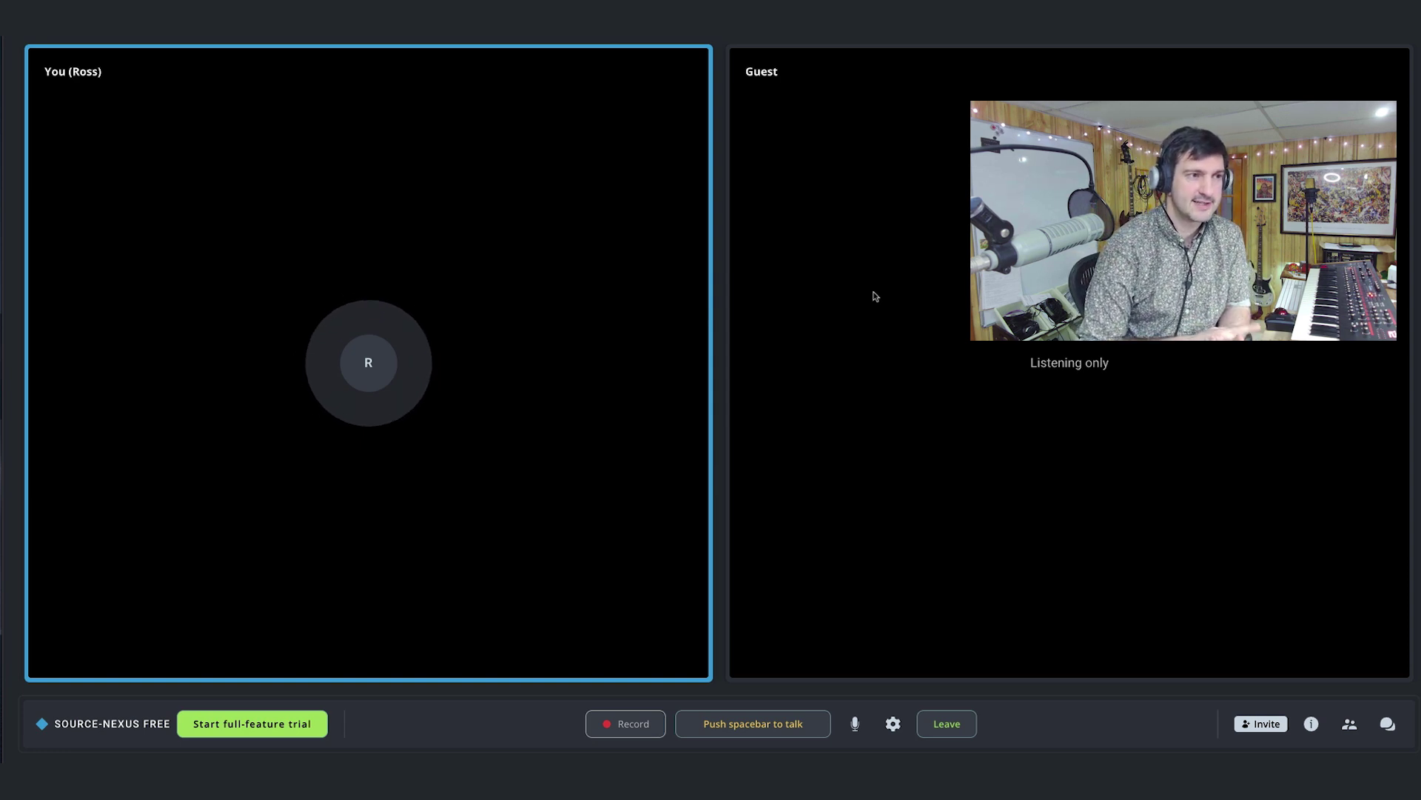
# Show the participants list with the host and the listening-only, muted Guest.
pyautogui.click(1349, 723)
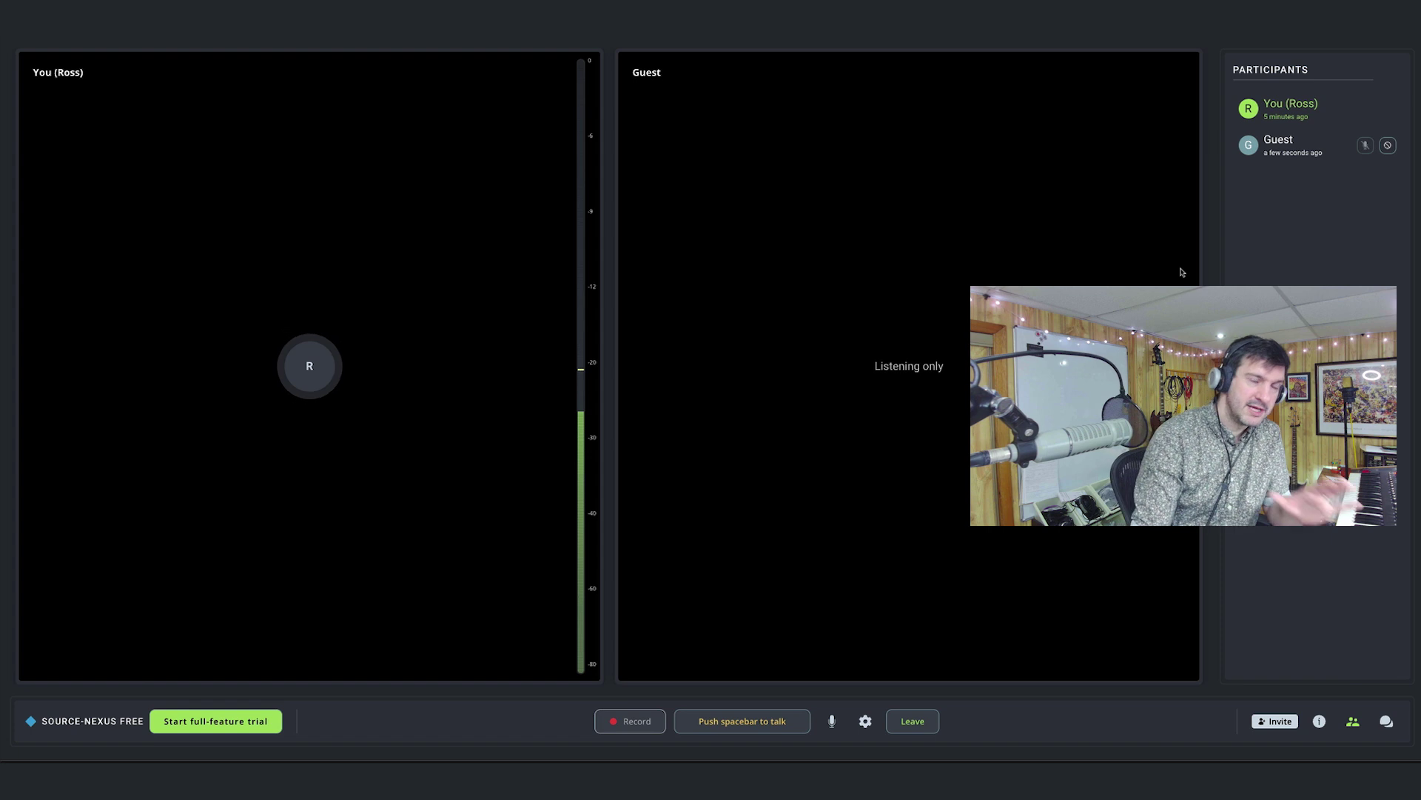
# Remove Guest from the session, leaving only host Ross, then show the in-call messages panel.
pyautogui.click(1388, 145)
pyautogui.click(878, 437)
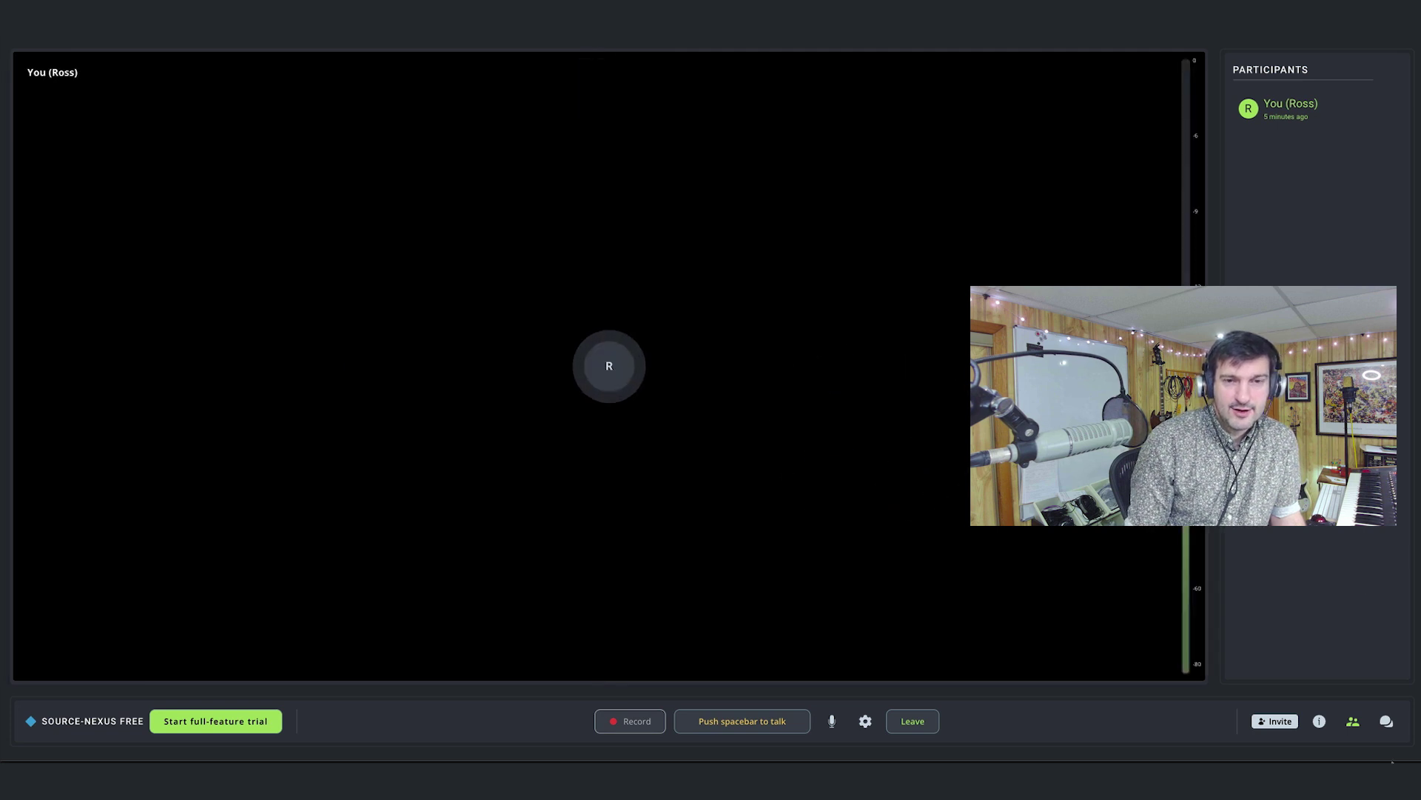
pyautogui.click(1387, 724)
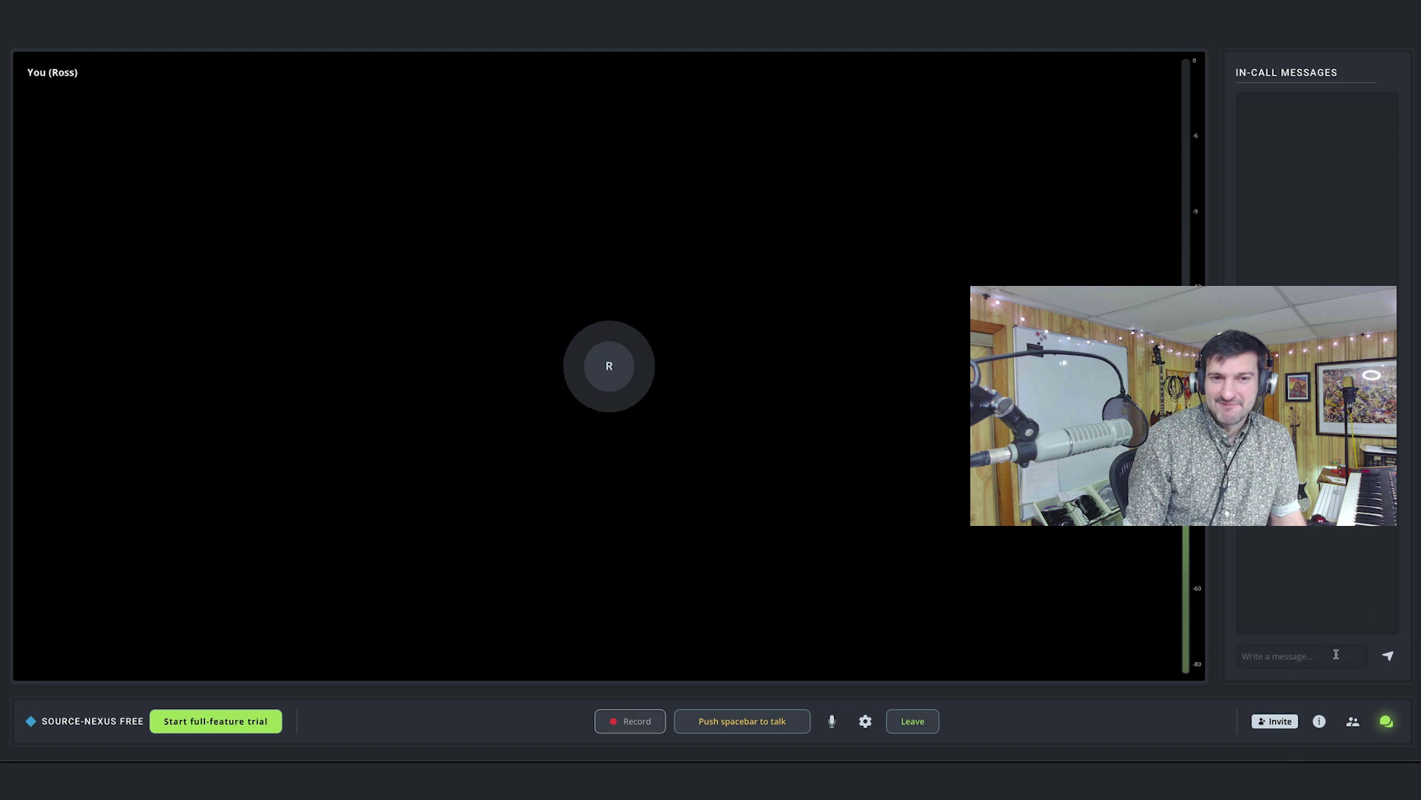